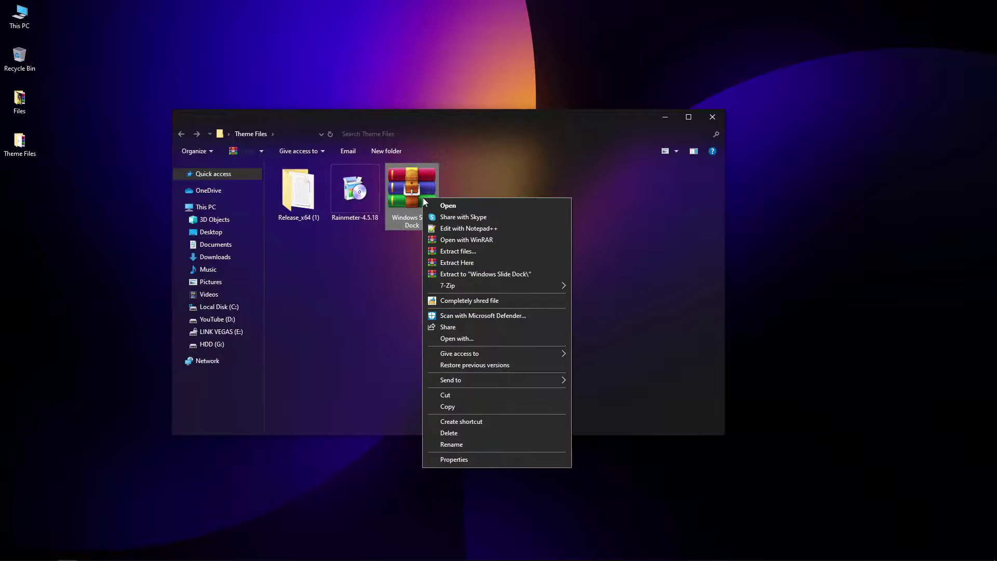
- Extract the Windows Slide Dock archive into its own folder within Theme Files and open the extracted inner Windows Slide Dock folder
click(459, 251)
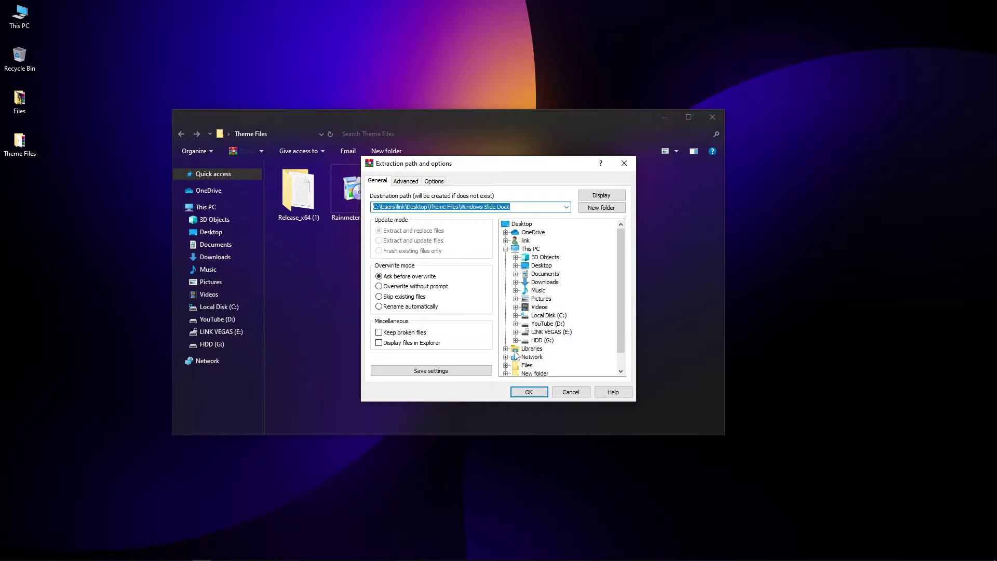
click(529, 395)
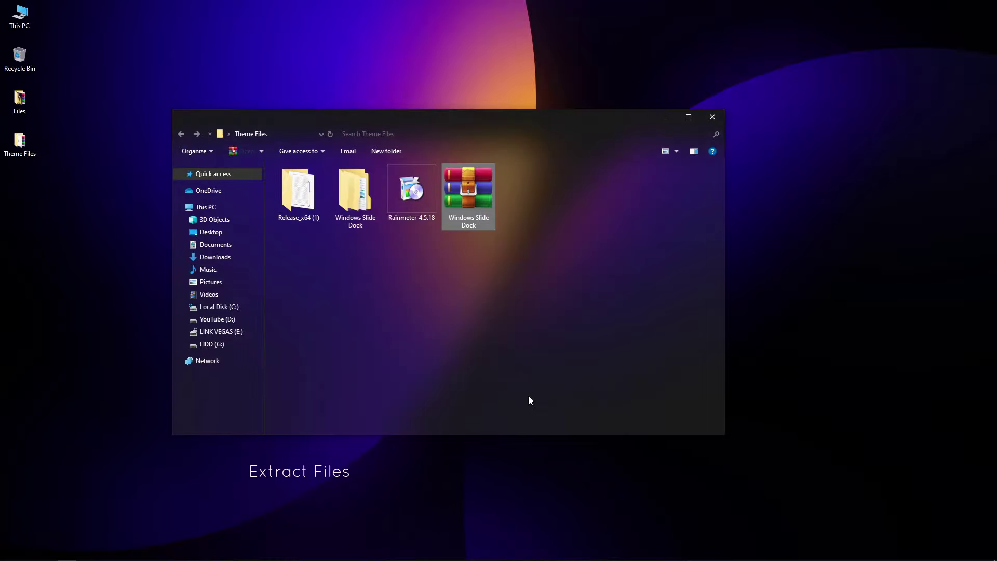
double_click(364, 218)
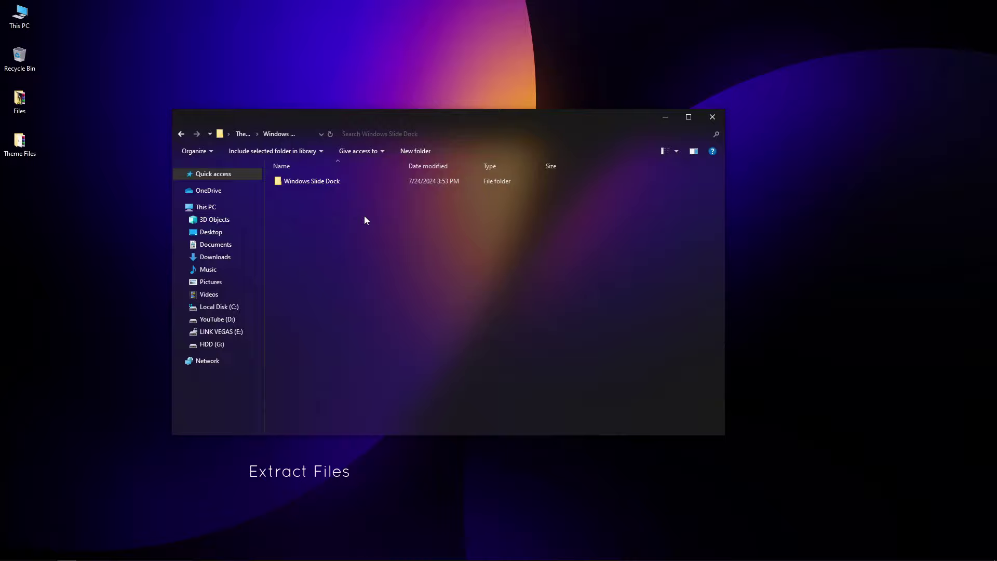
double_click(315, 182)
- Set the Wallpaper PNG image from the extracted folder as the desktop background
click(291, 193)
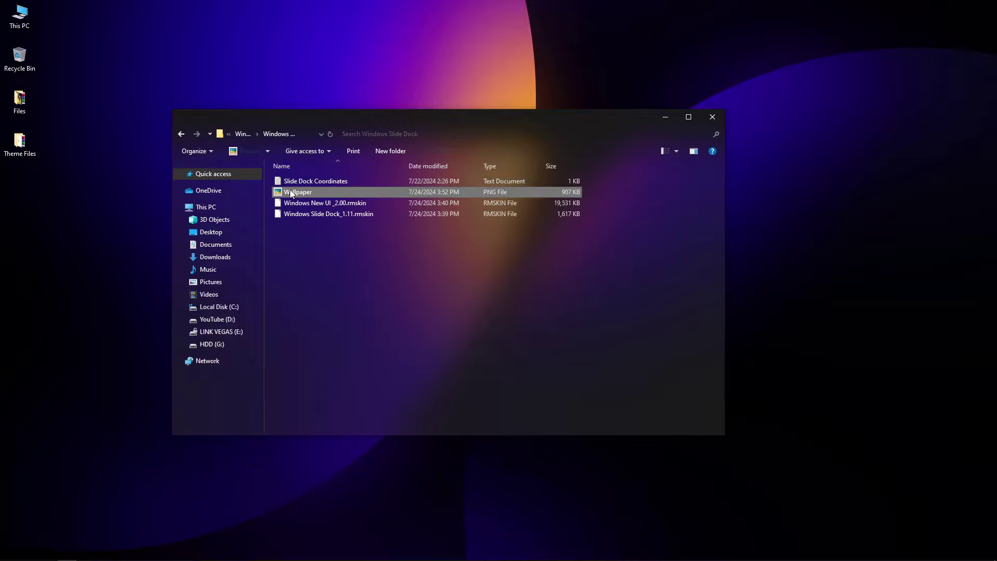
right_click(292, 193)
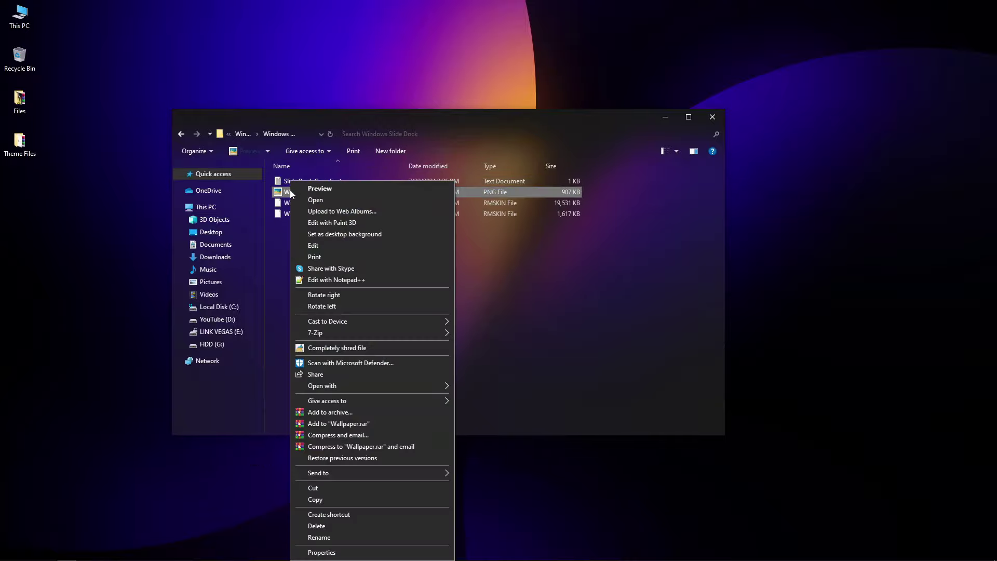
click(339, 234)
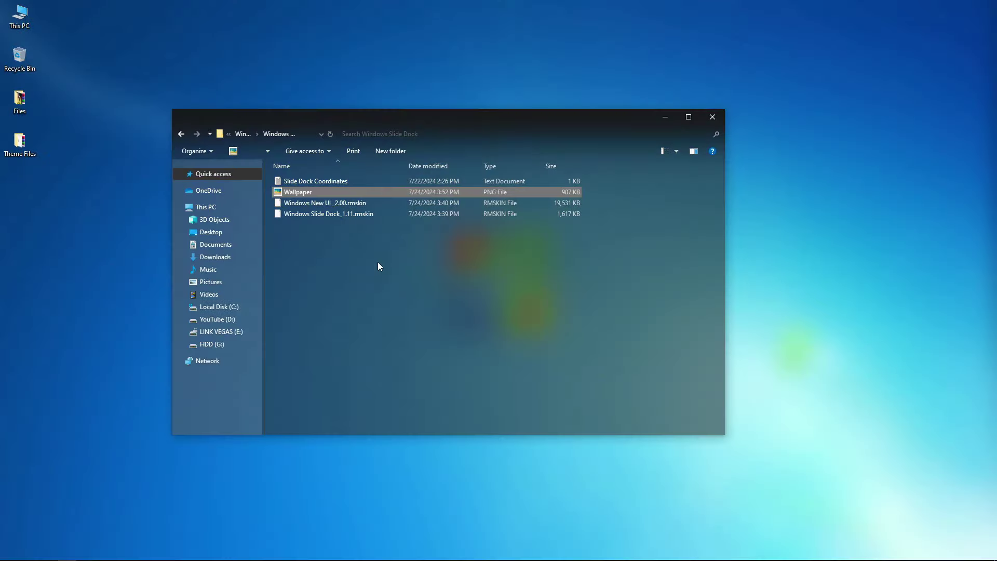
- Show the files in the inner Windows Slide Dock folder as large icons
right_click(378, 254)
mouse_move(384, 261)
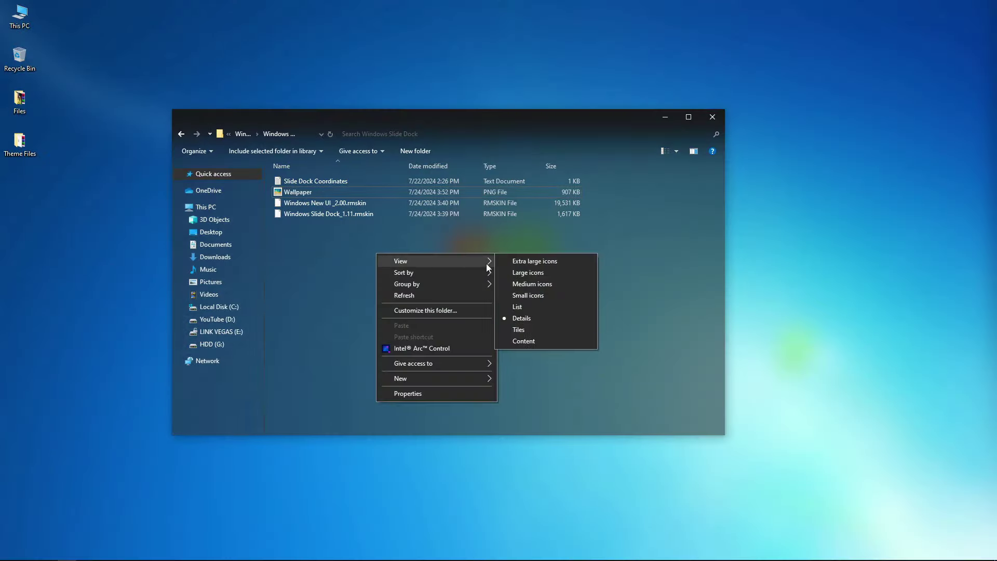
click(520, 273)
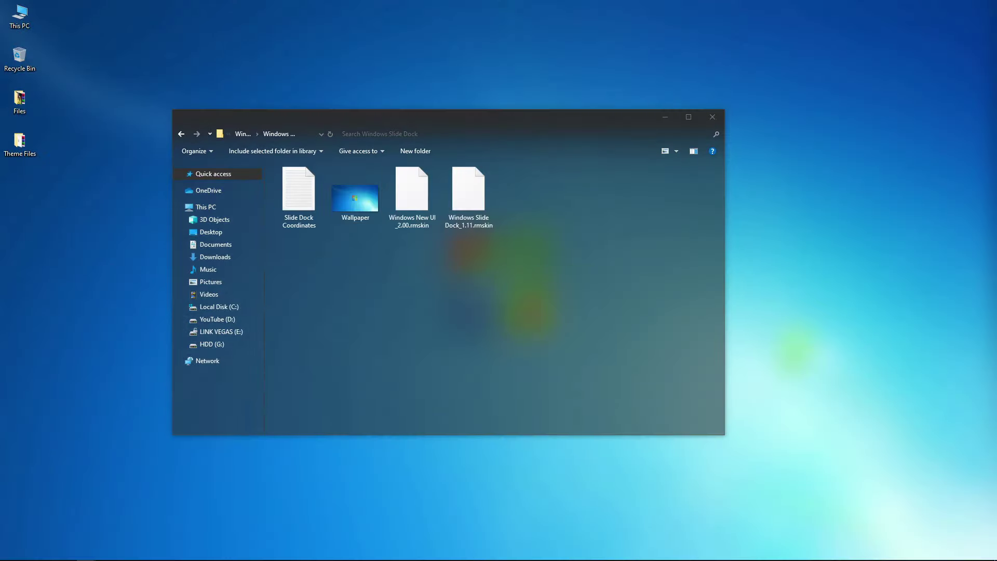
click(603, 294)
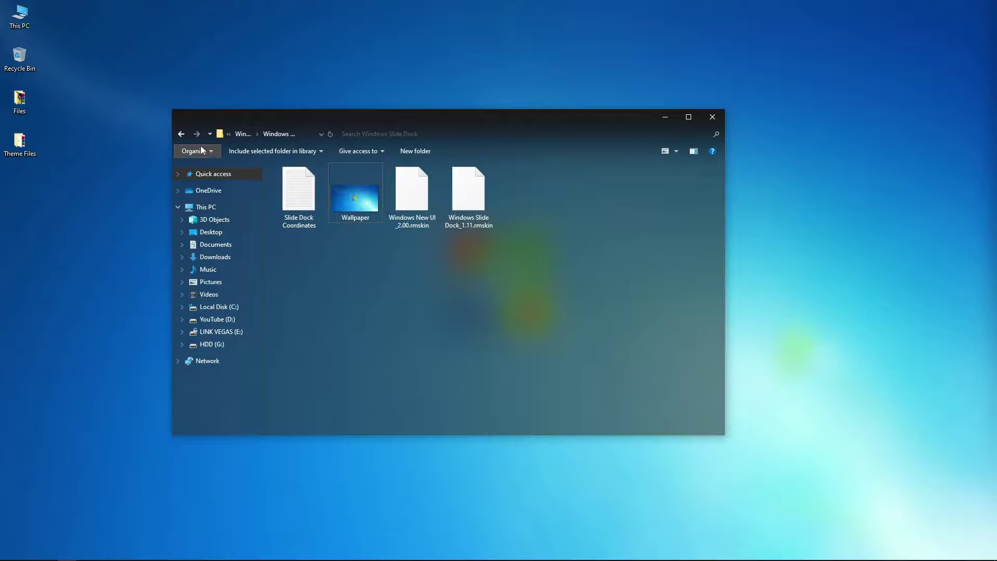
- Return to the Theme Files folder and install Rainmeter-4.5.18 in English with the default 64-bit and launch-on-startup options
click(182, 134)
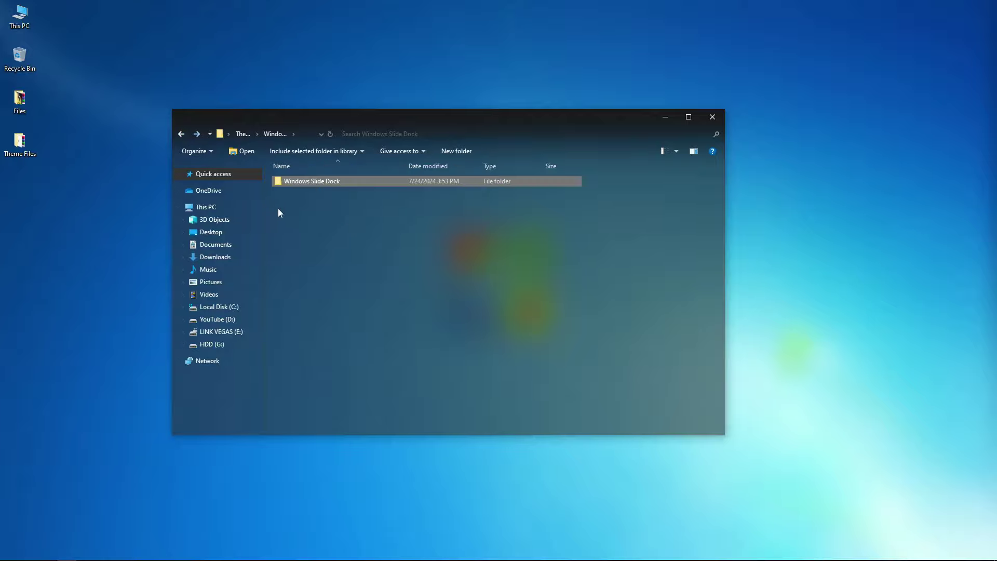
click(188, 134)
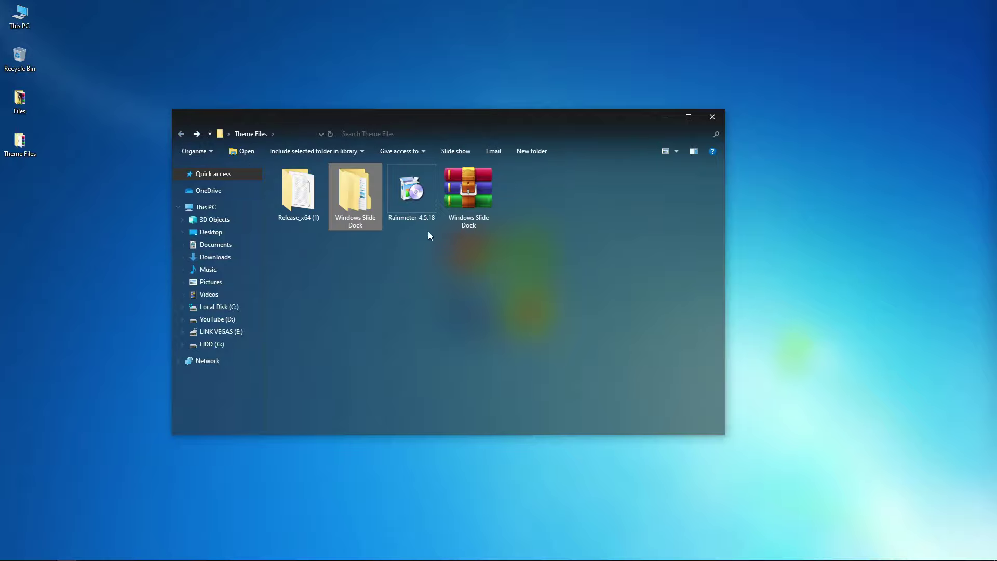
double_click(422, 210)
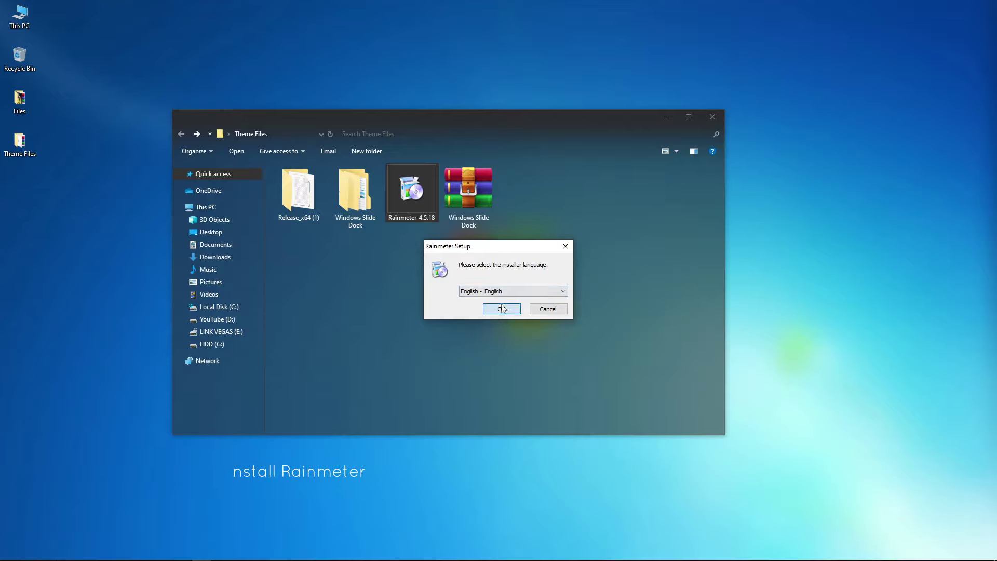
click(501, 309)
click(559, 371)
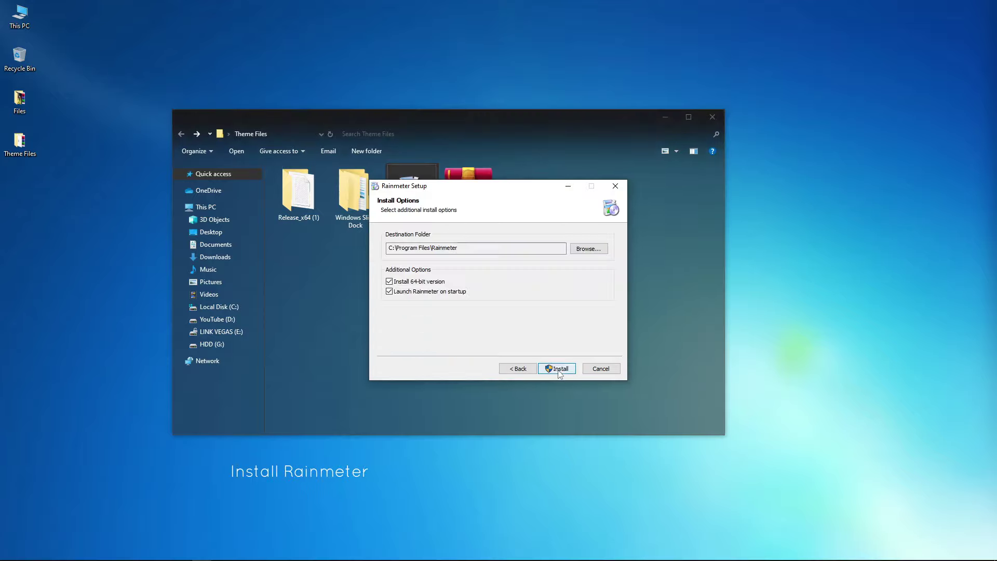
click(558, 370)
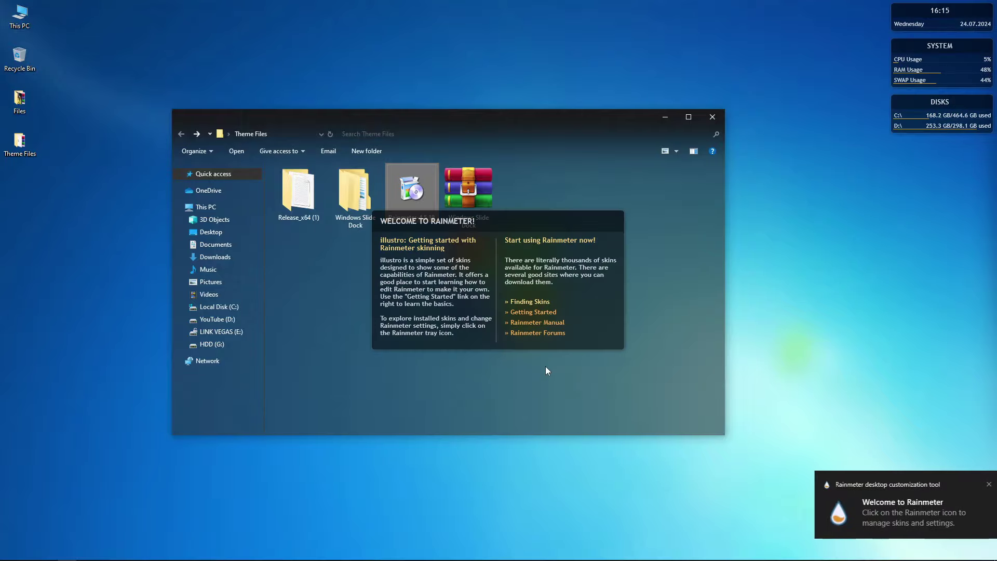
- Unload the default illustro Welcome, Disk, System and Clock skins from the desktop
right_click(556, 341)
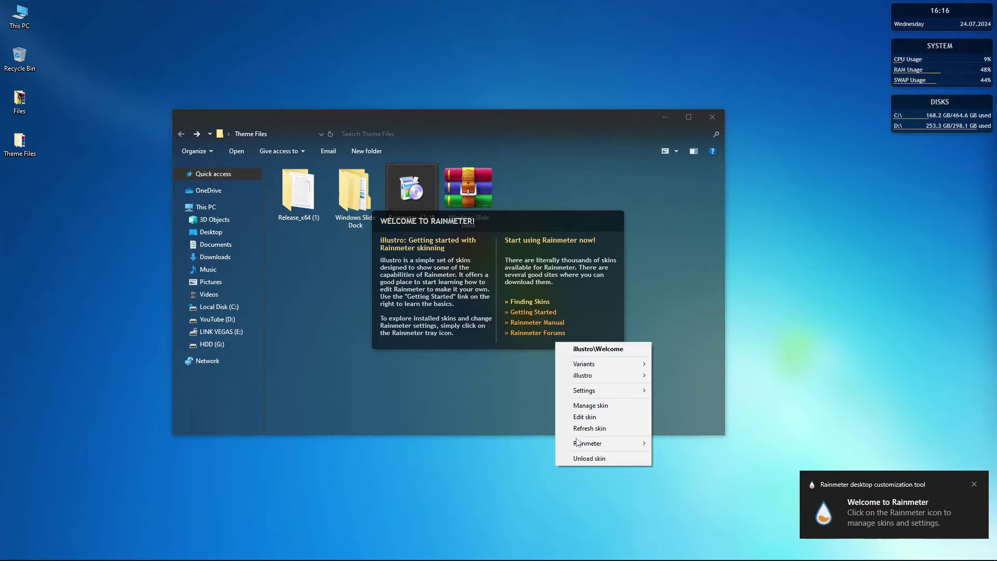
click(582, 460)
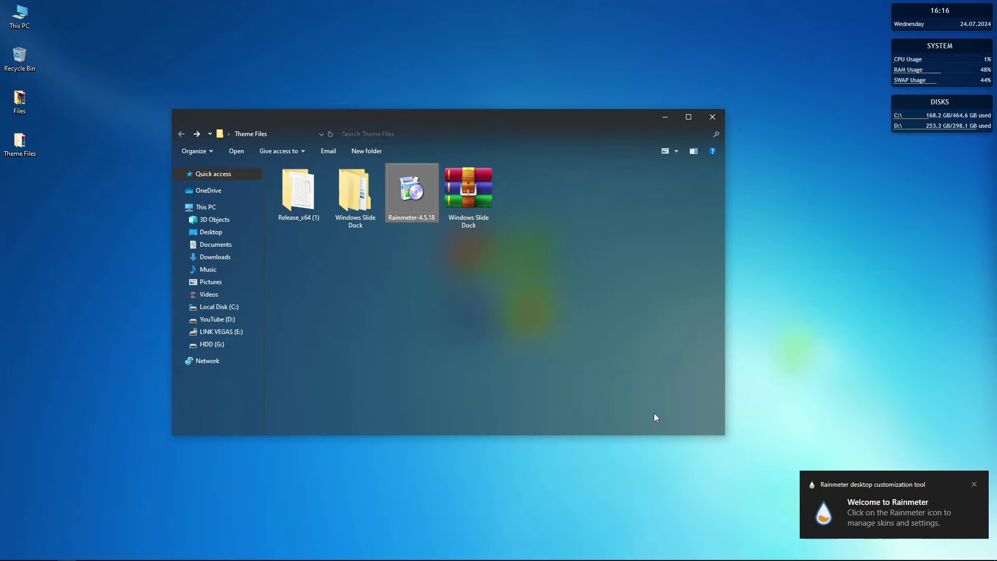
right_click(915, 133)
click(924, 240)
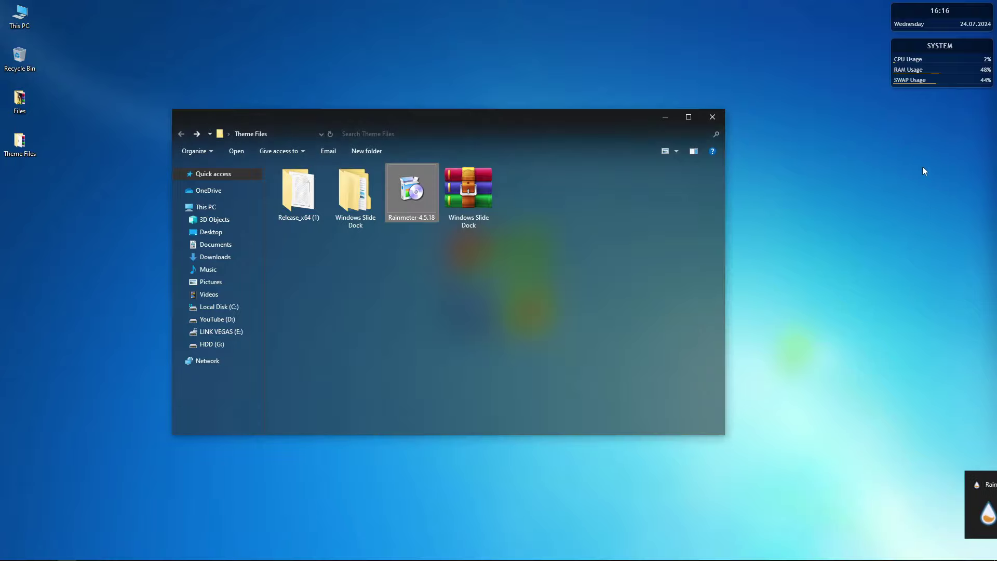
right_click(921, 82)
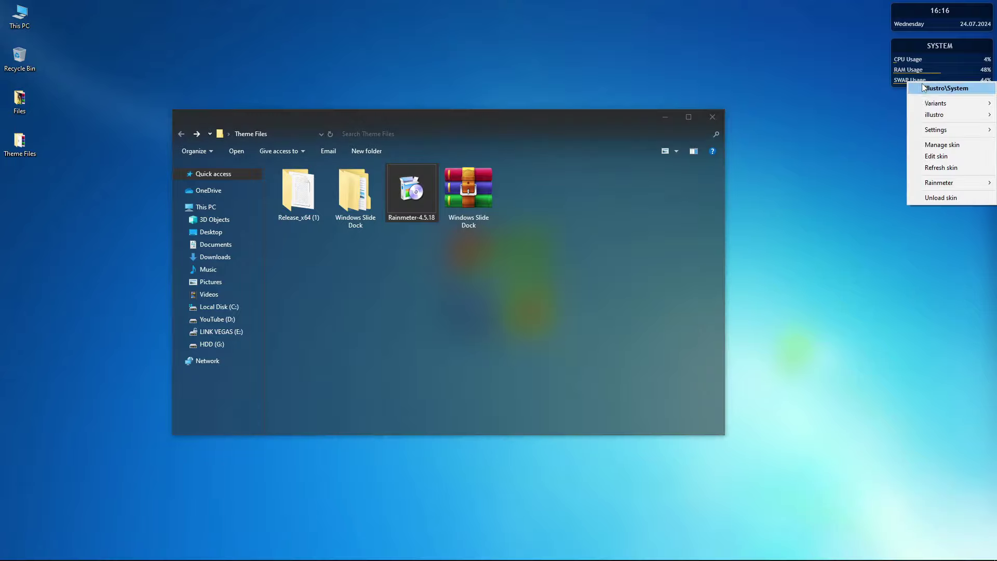
click(932, 198)
right_click(937, 31)
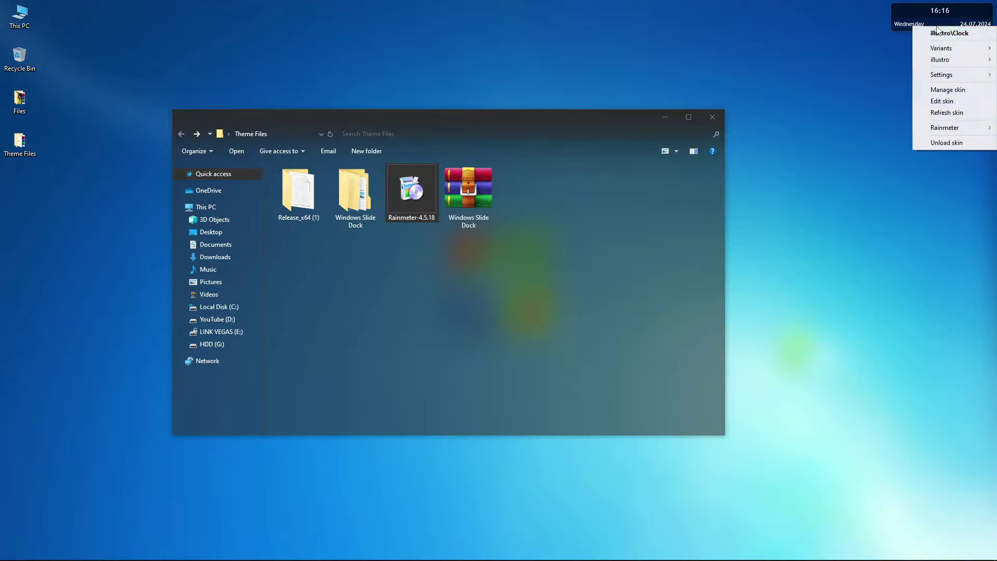
click(936, 143)
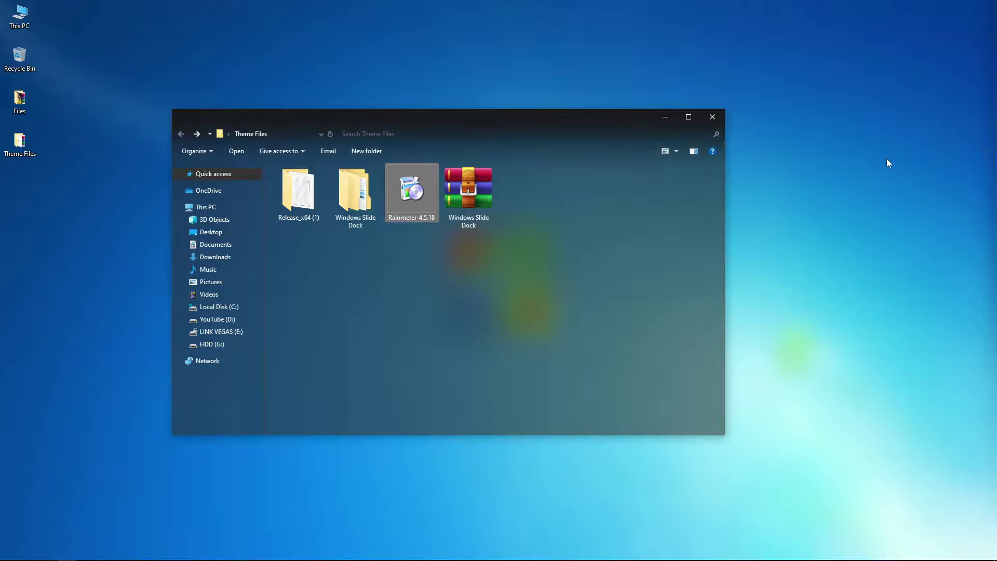
click(666, 244)
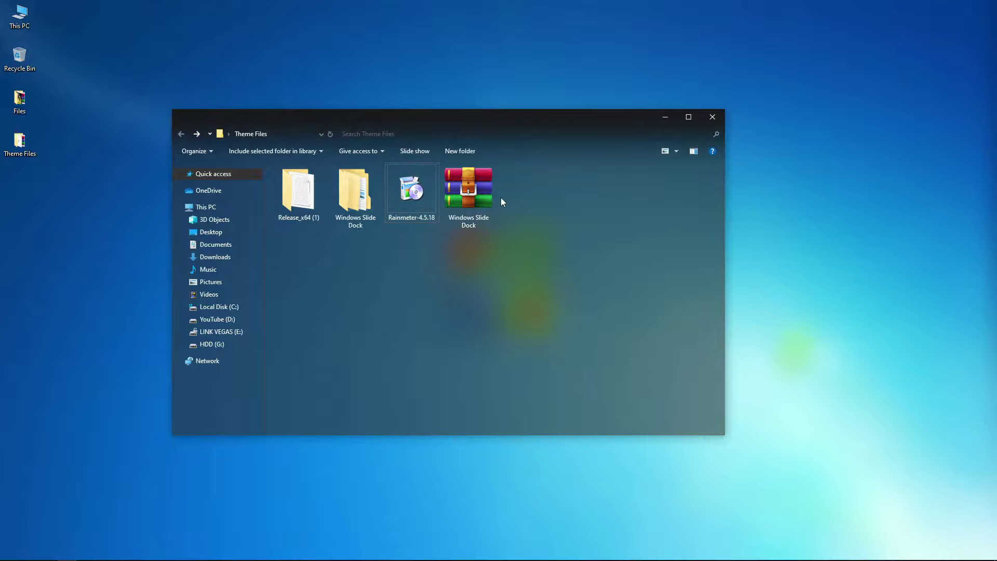
- Maximize the folder window, open the inner Windows Slide Dock folder and install the Windows Slide Dock_1.11.rmskin skin package
double_click(517, 124)
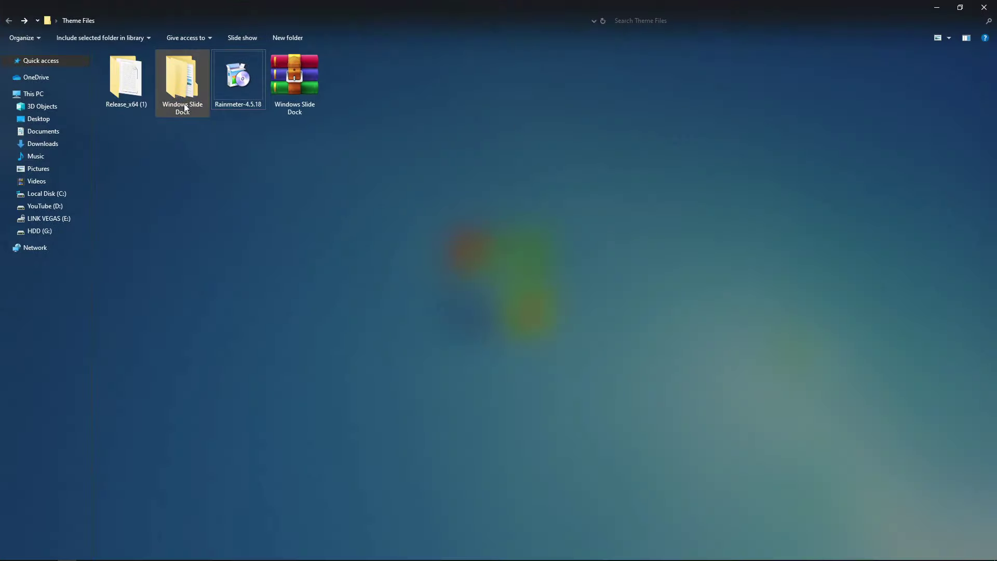
double_click(181, 100)
double_click(134, 70)
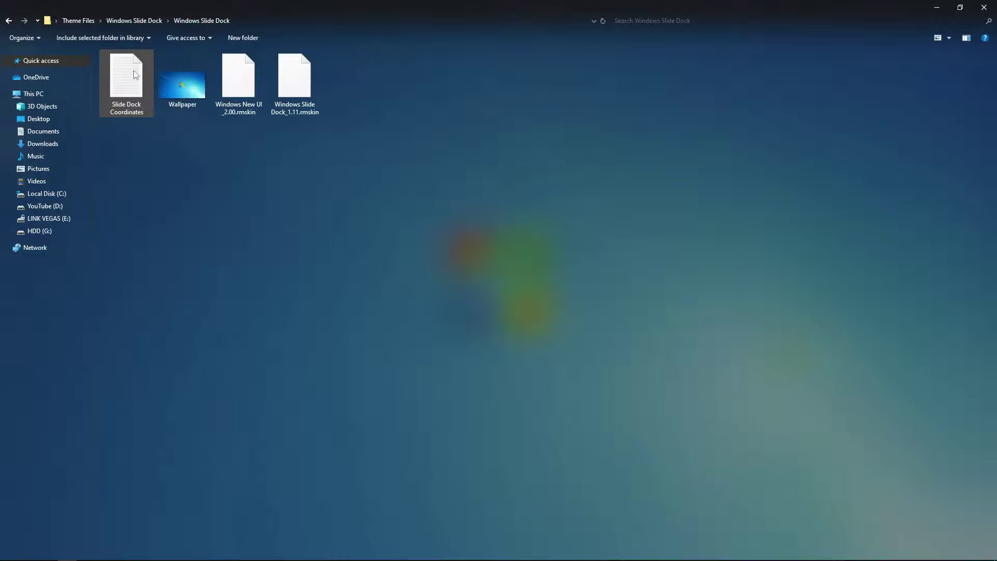
double_click(295, 116)
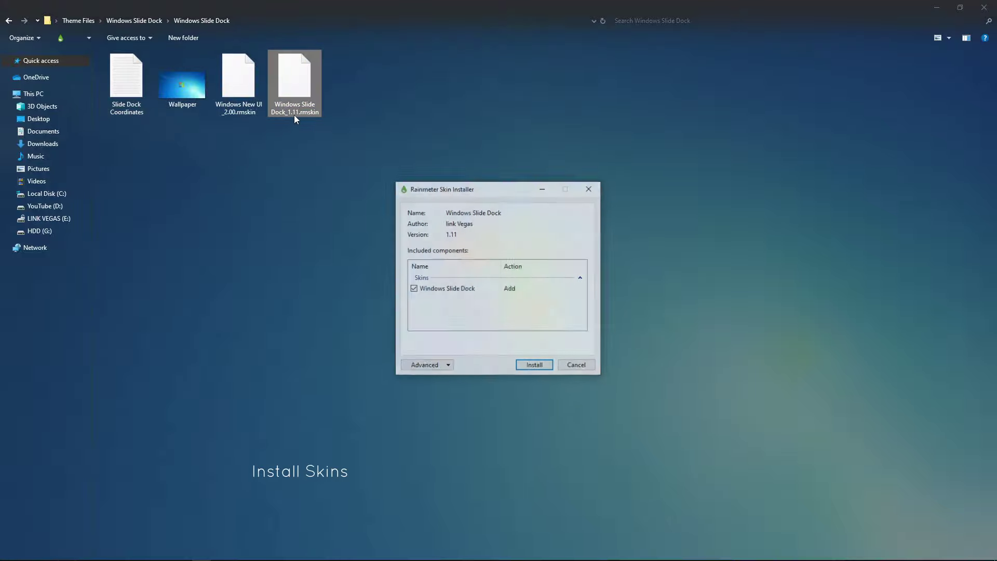
click(542, 367)
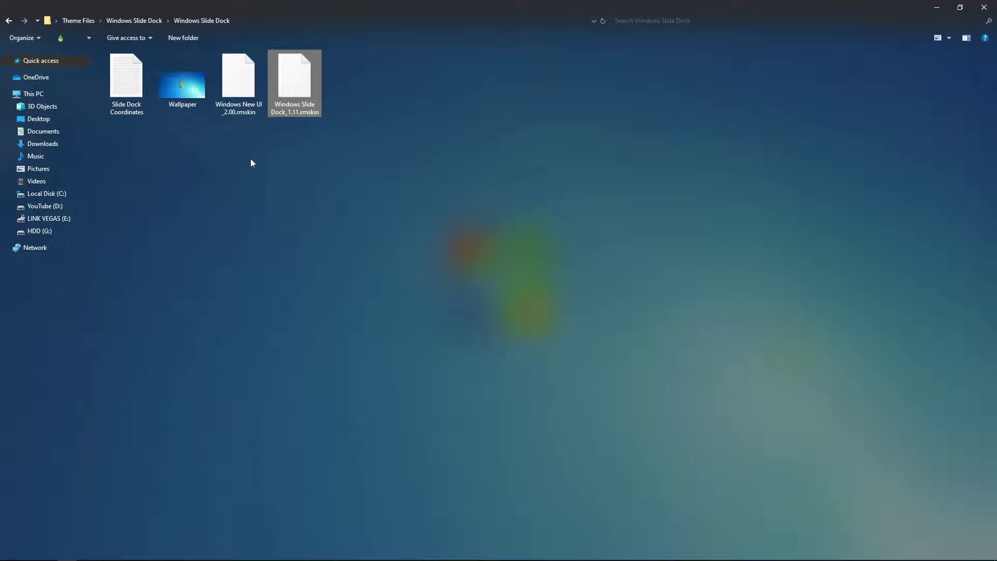
- Install the Windows New UI _2.00.rmskin package with its included skins loaded, and minimize the folder window
double_click(248, 109)
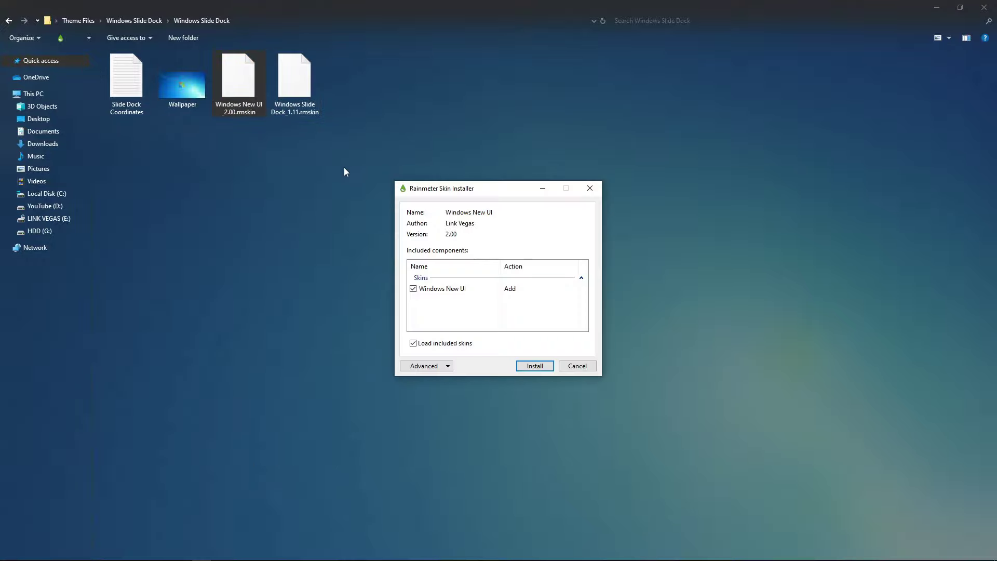
click(535, 365)
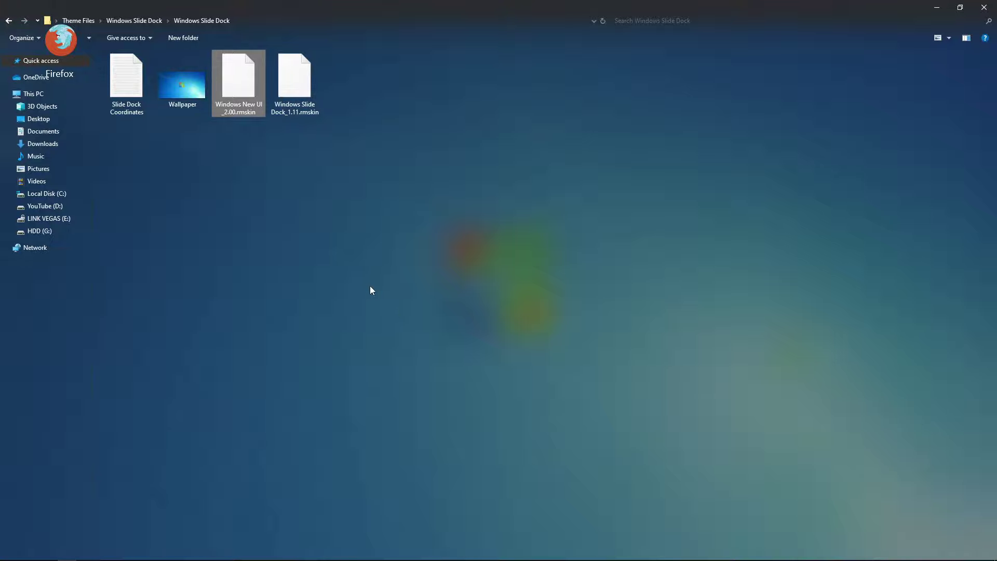
click(701, 249)
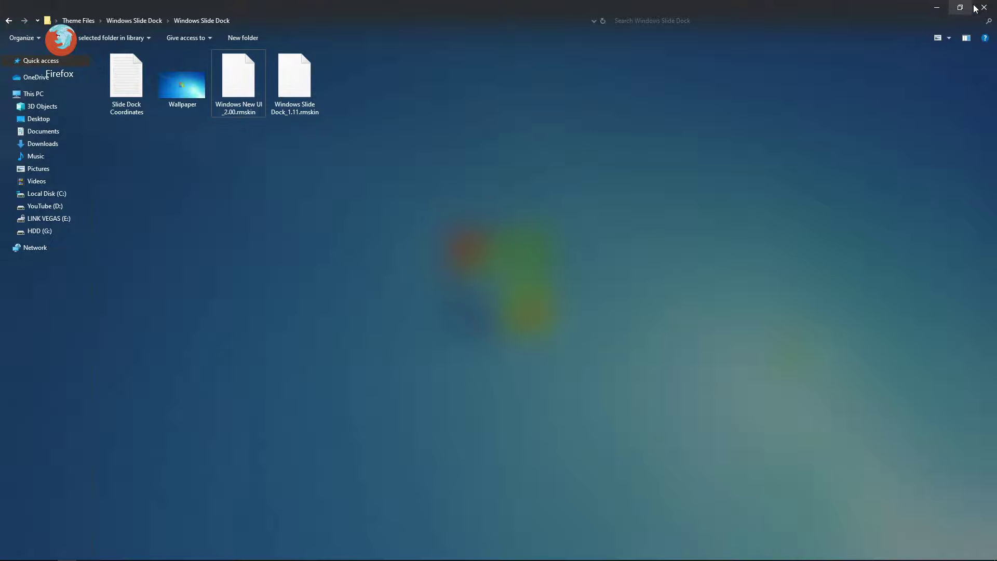
click(934, 12)
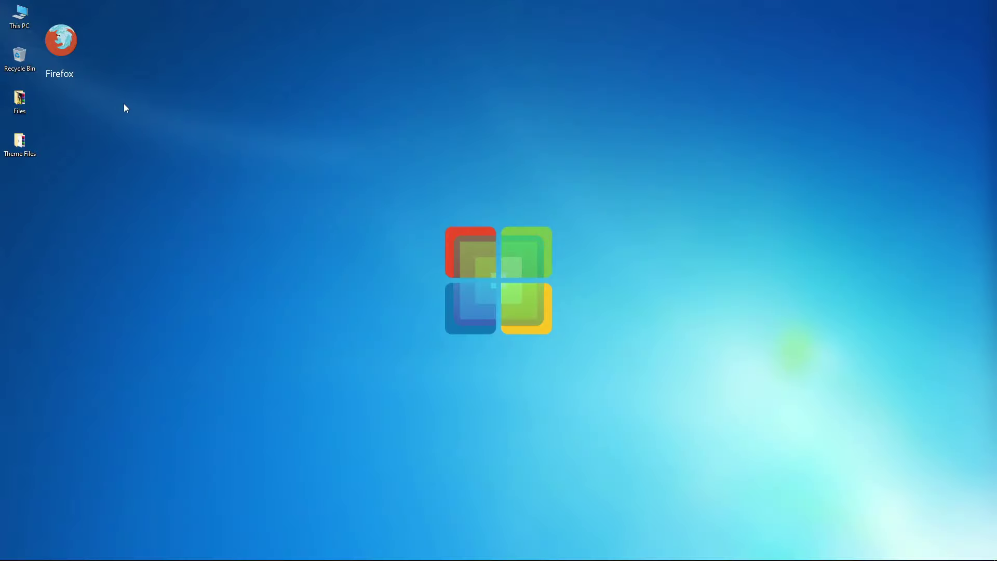
- Hide the desktop icons and move the Firefox skin to the lower part of the desktop, left of the Windows logo
right_click(124, 104)
mouse_move(136, 111)
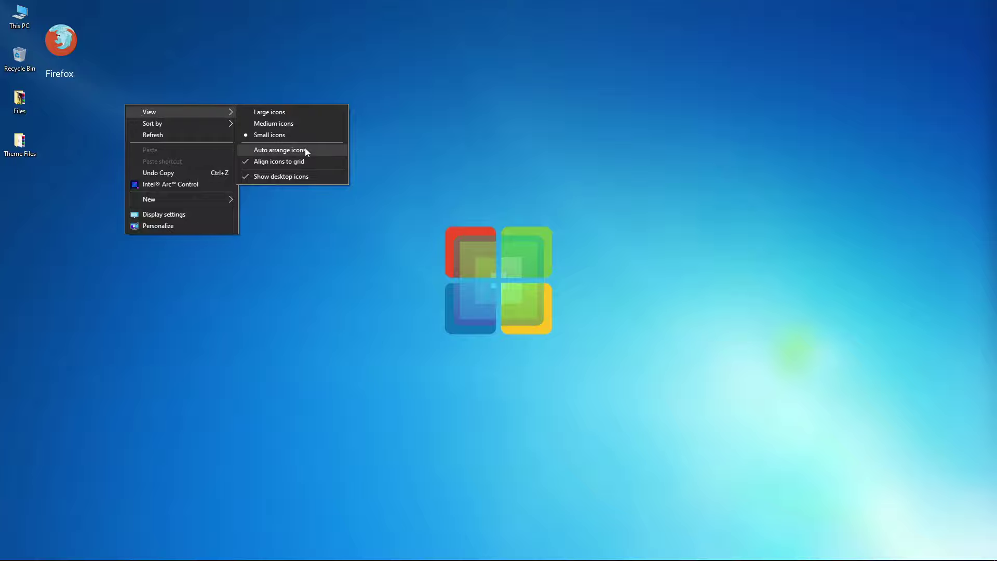
click(270, 177)
drag(60, 80, 327, 494)
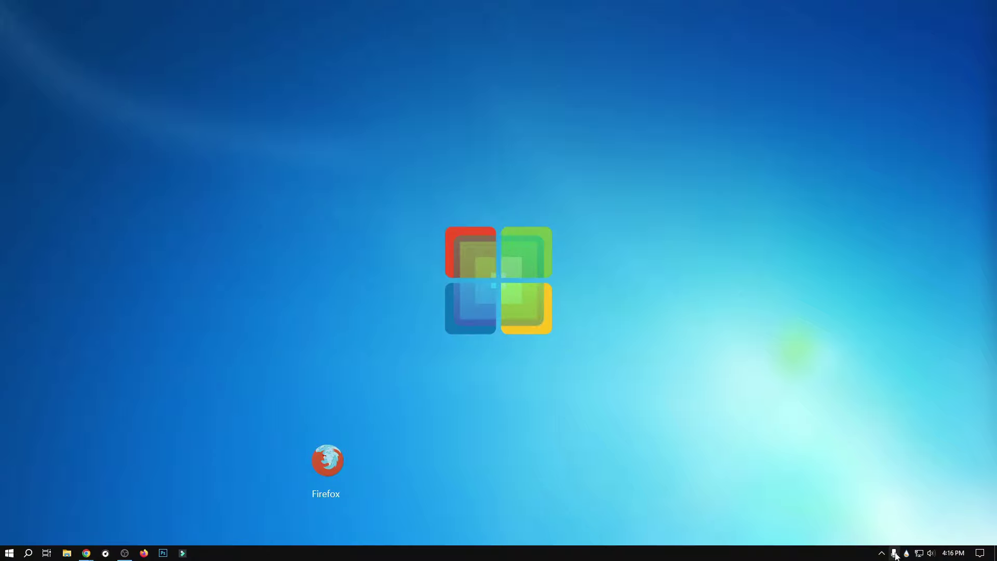
- Open the Rainmeter manager and load the Google.ini skin from the Windows New UI set
click(906, 557)
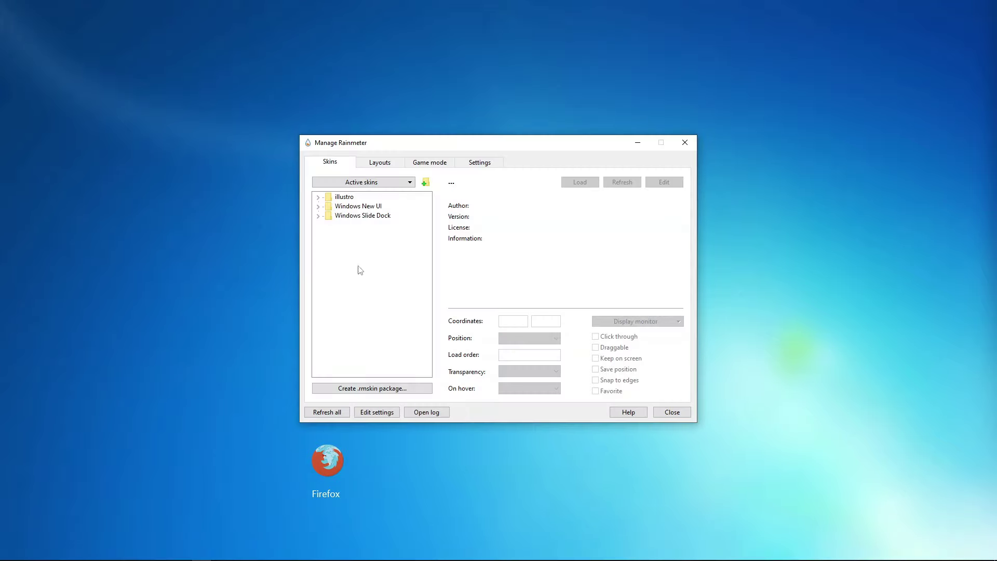
click(318, 207)
click(329, 234)
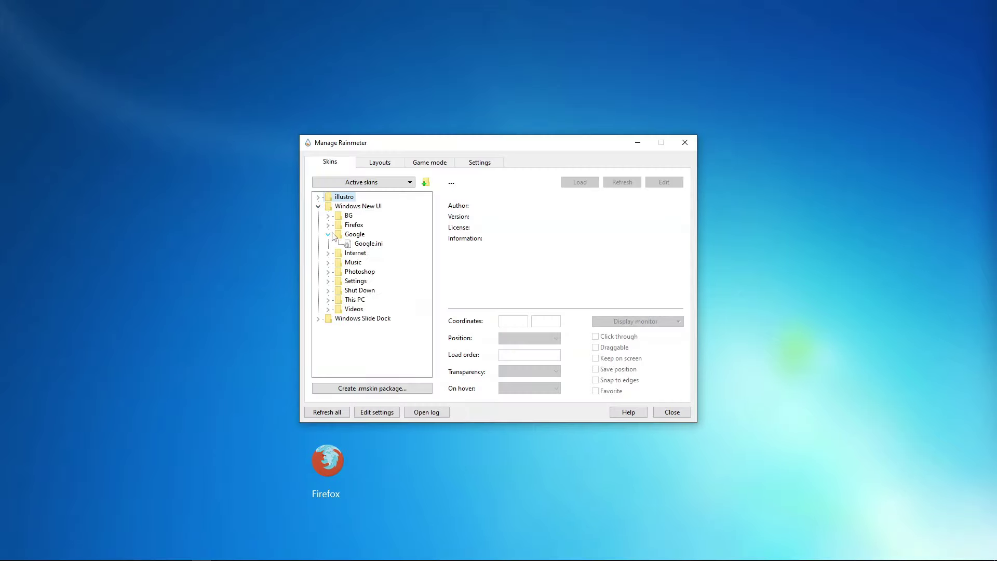
click(369, 243)
click(581, 183)
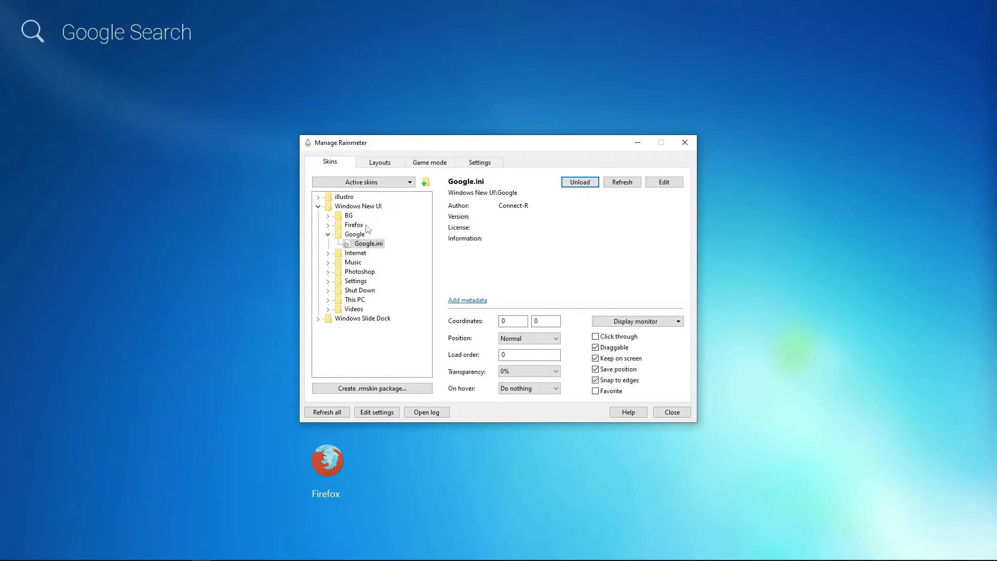
- Load the Internet.ini and Music.ini skins from the Windows New UI set
click(328, 253)
click(370, 262)
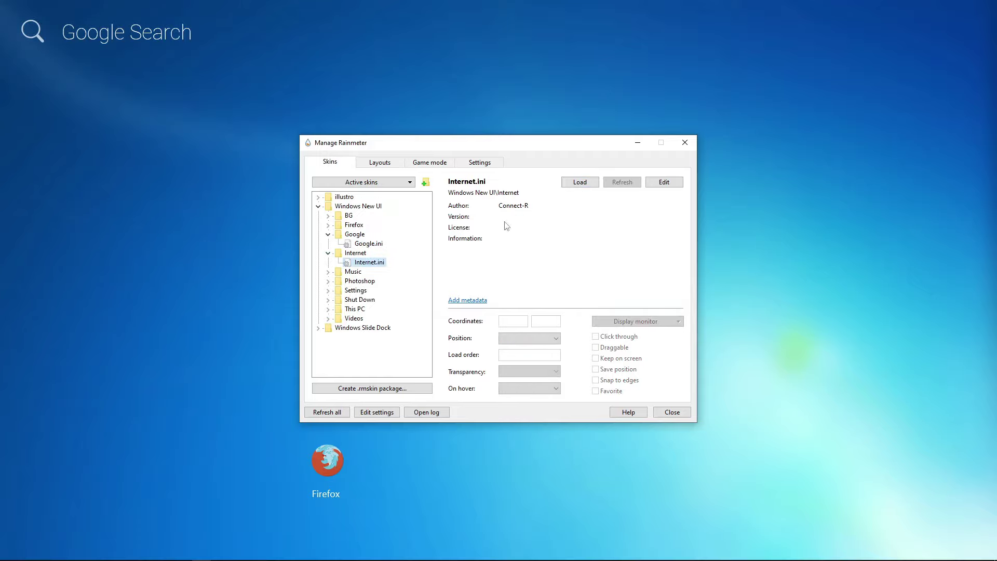
click(580, 182)
click(328, 272)
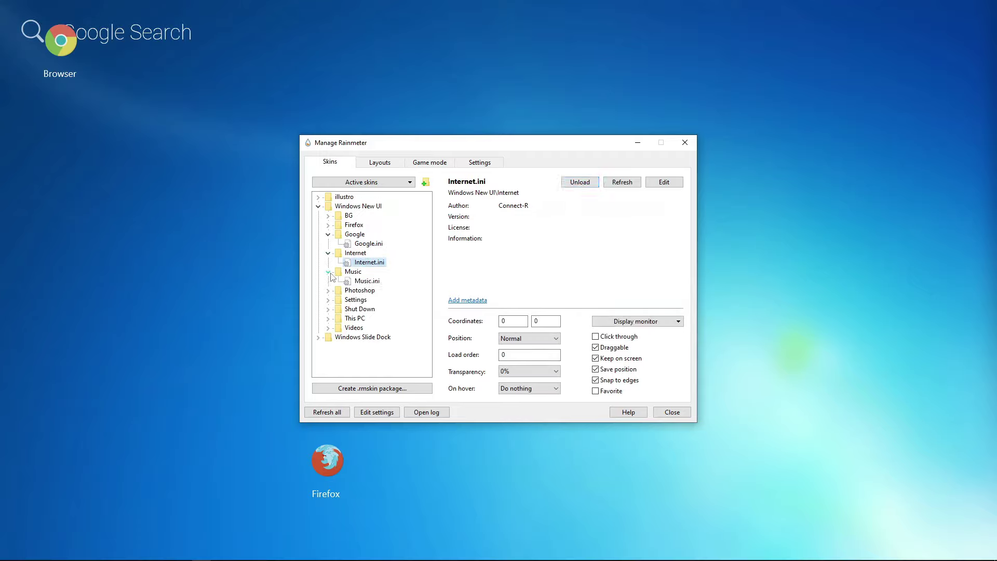
click(367, 281)
click(580, 182)
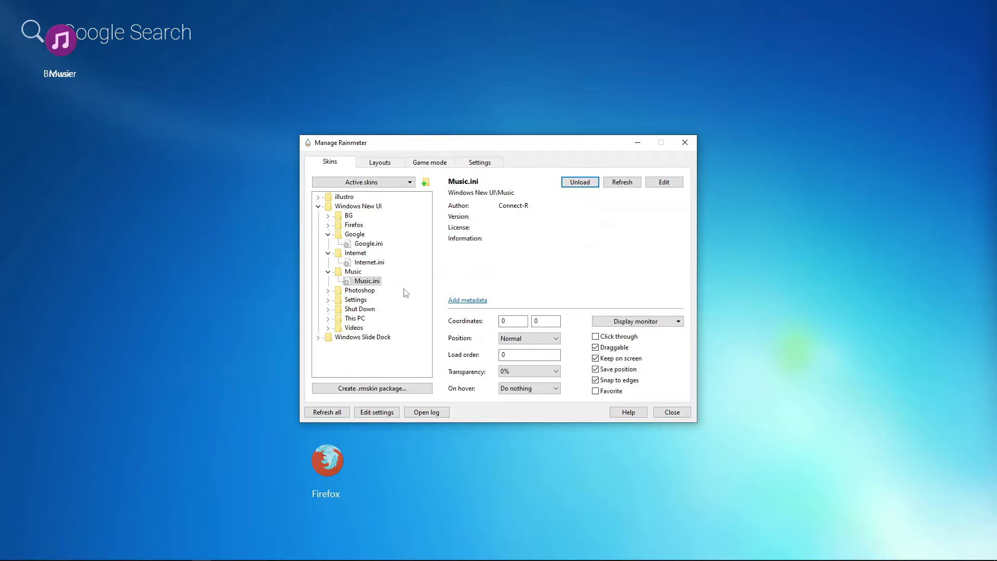
- Load the Photoshop.ini and Settings.ini skins from the Windows New UI set
click(328, 291)
click(369, 300)
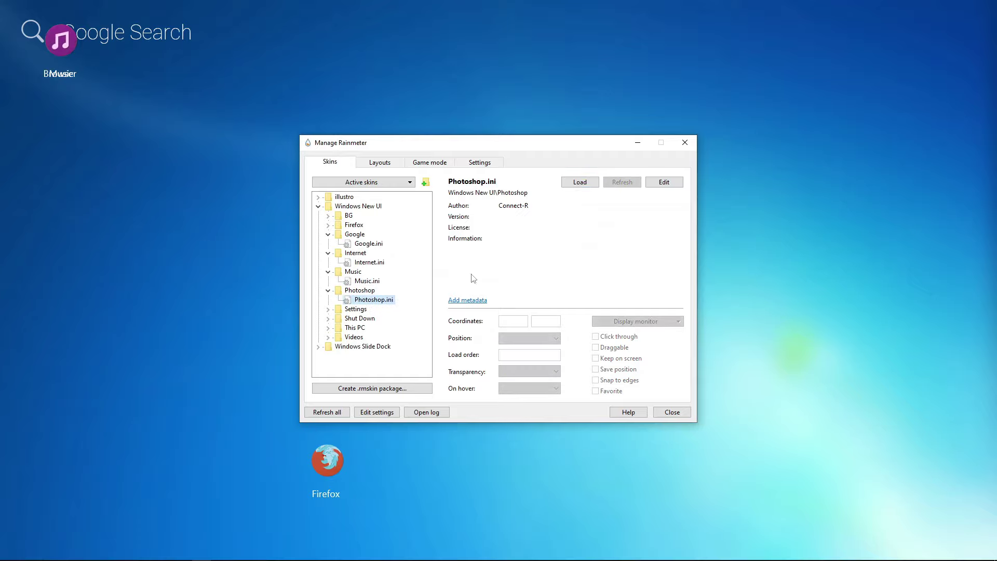
click(591, 183)
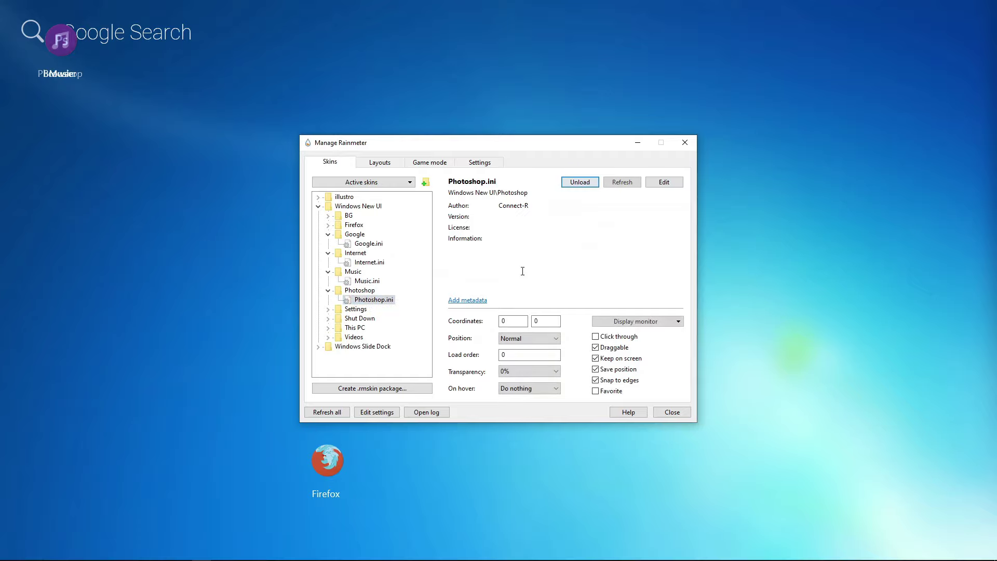
click(328, 310)
click(369, 318)
click(589, 184)
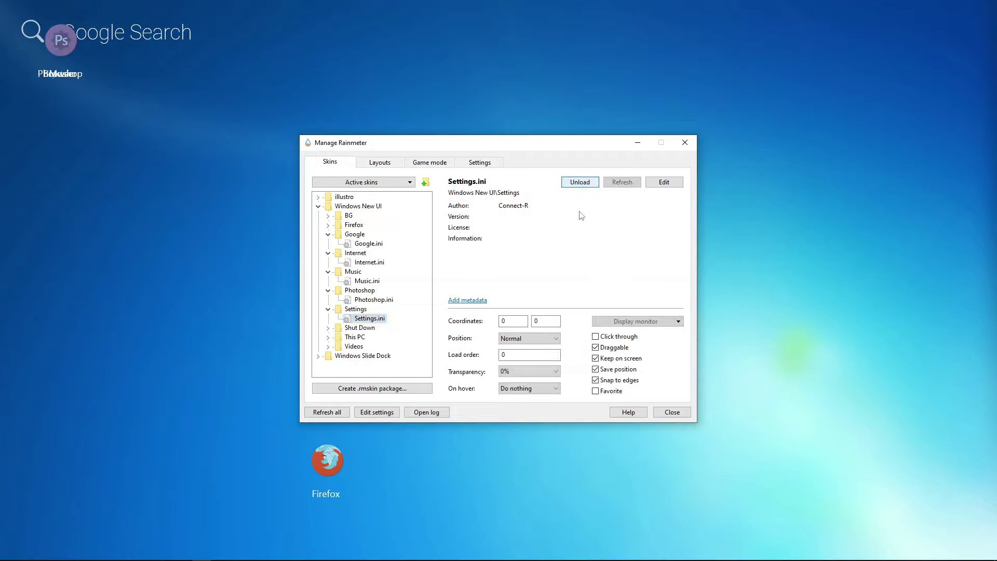
- Load Power.ini from the Shut Down folder and This PC.ini from the This PC folder of Windows New UI
click(328, 327)
click(367, 337)
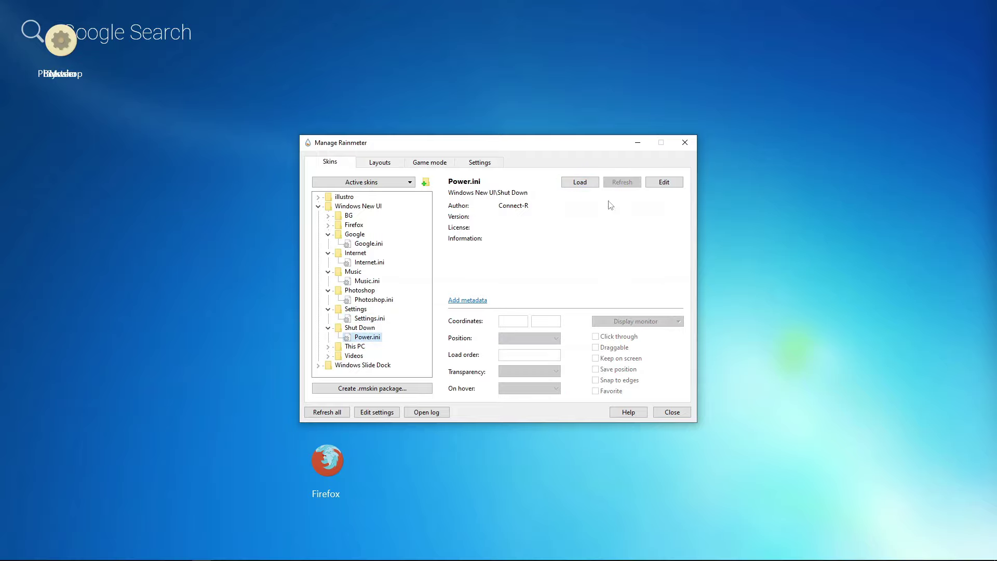
click(583, 184)
click(328, 347)
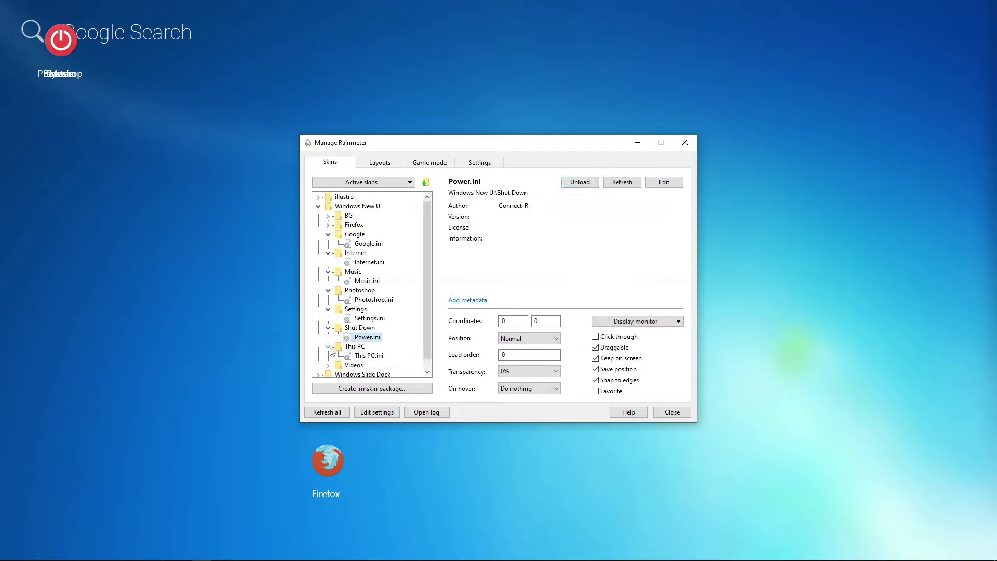
click(369, 356)
click(581, 182)
- Load the Videos.ini skin from the Windows New UI set and close the Rainmeter manager
click(328, 366)
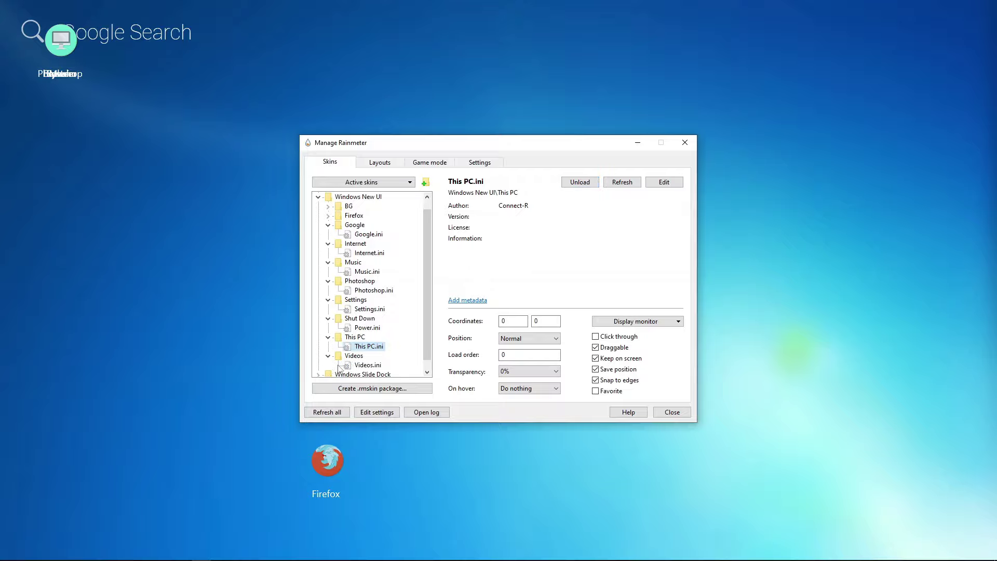
click(368, 366)
click(580, 182)
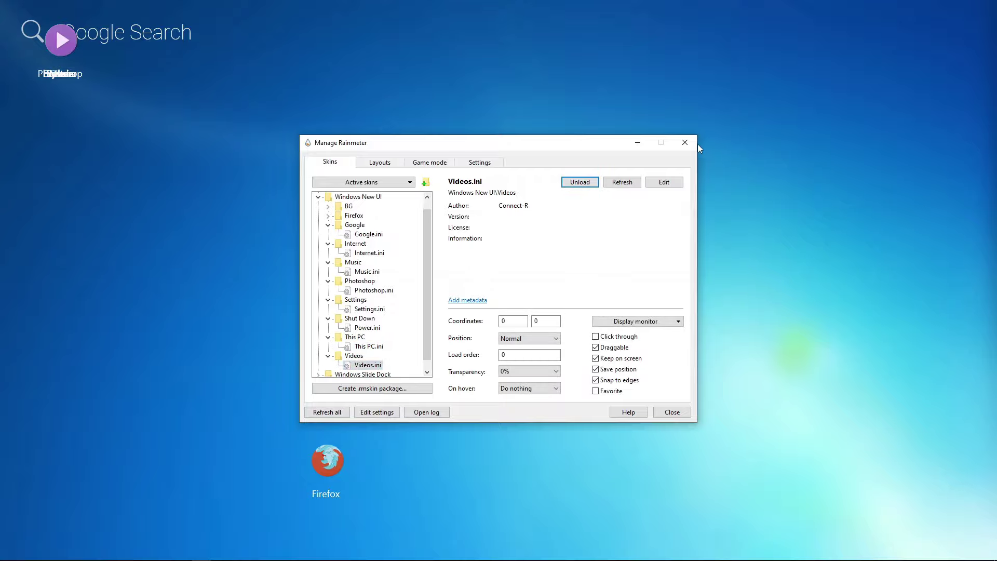
click(685, 142)
- Spread the stacked Videos, Explorer, Power, Photoshop, System and Music skins apart on the desktop
drag(62, 80, 336, 182)
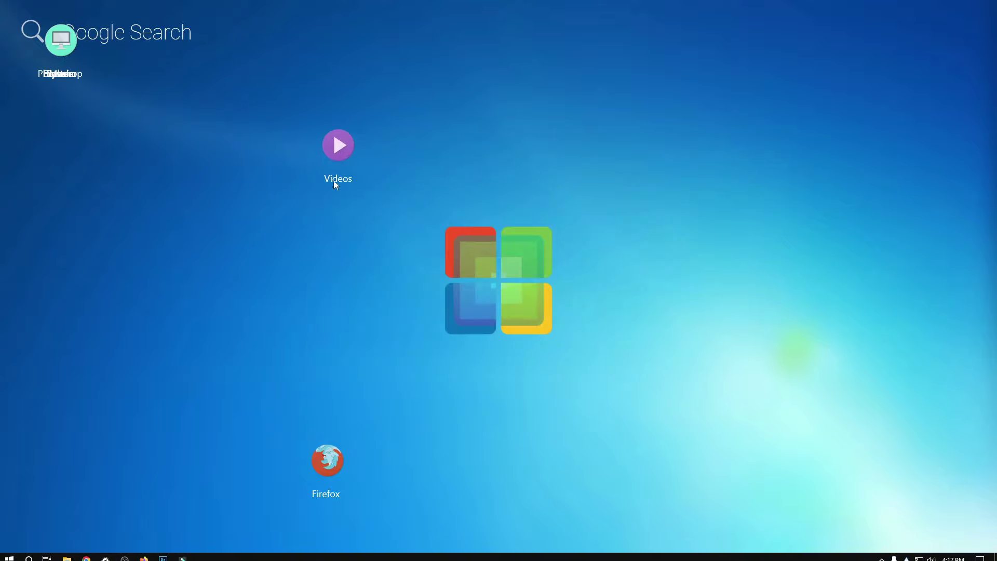
drag(55, 79, 81, 166)
drag(76, 62, 145, 130)
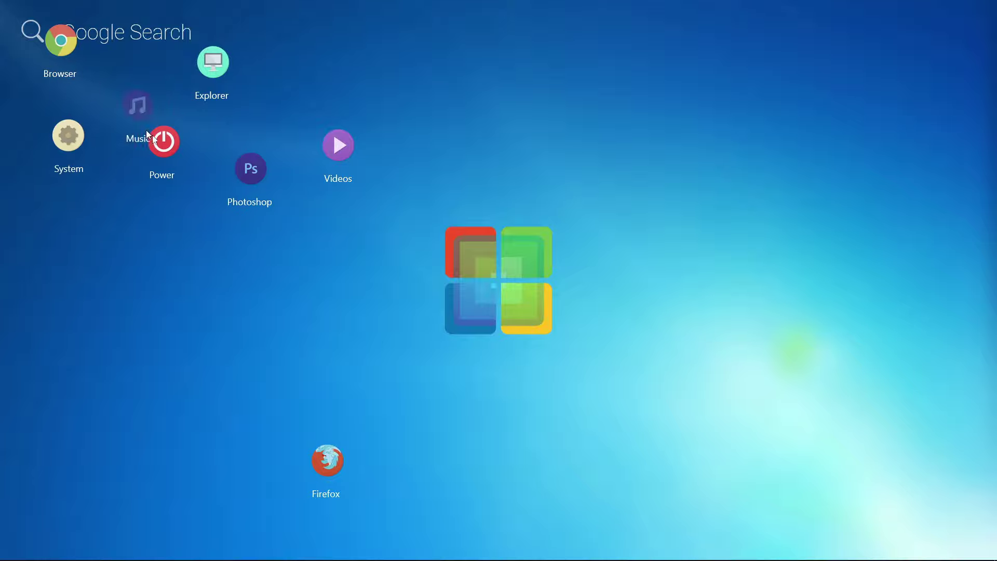
- Line up the Browser, Explorer, Music and Photoshop skins in an evenly spaced row beside the Firefox skin
drag(77, 93, 388, 498)
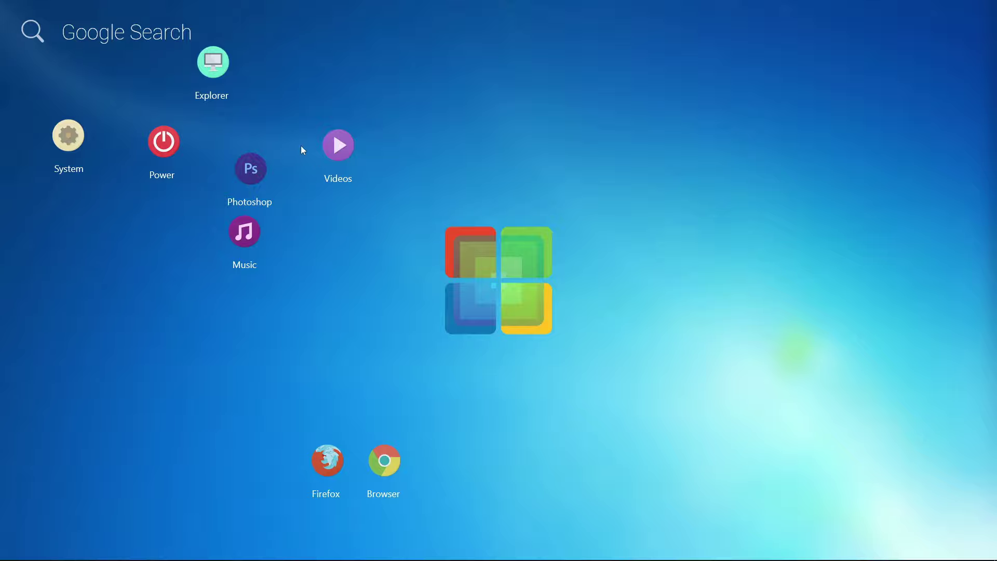
drag(213, 95, 441, 495)
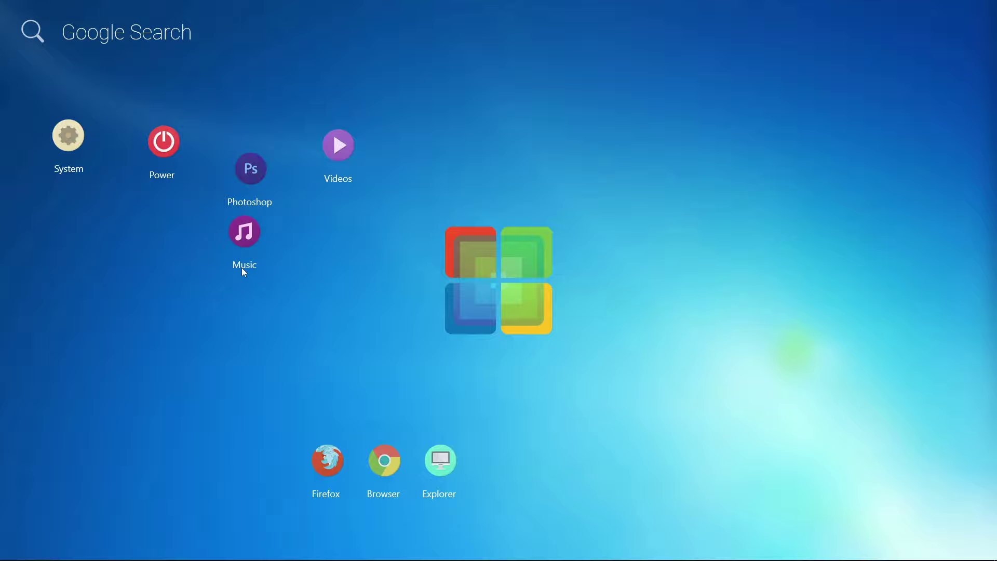
drag(246, 267, 502, 489)
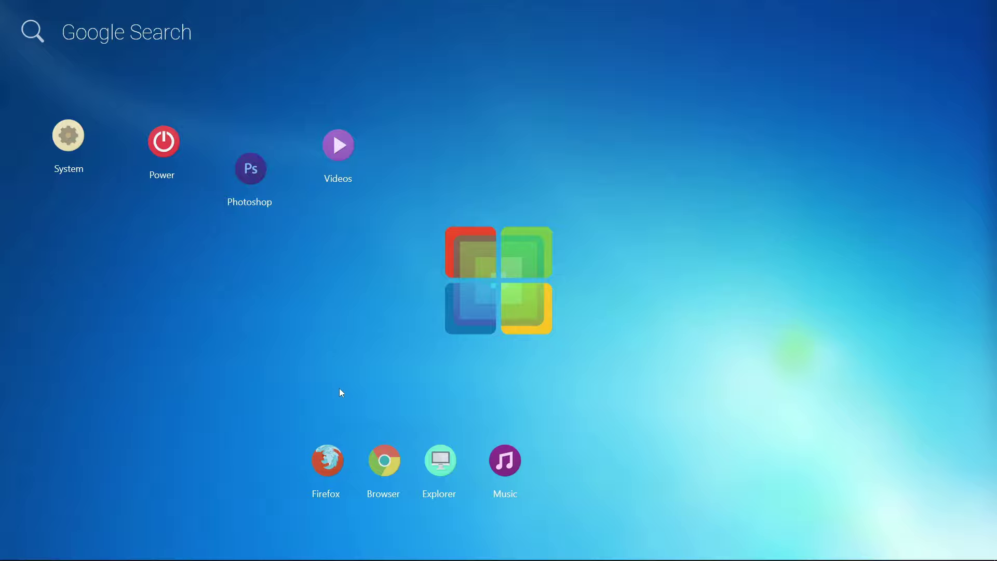
drag(254, 214, 567, 500)
drag(503, 498, 490, 493)
drag(579, 500, 561, 498)
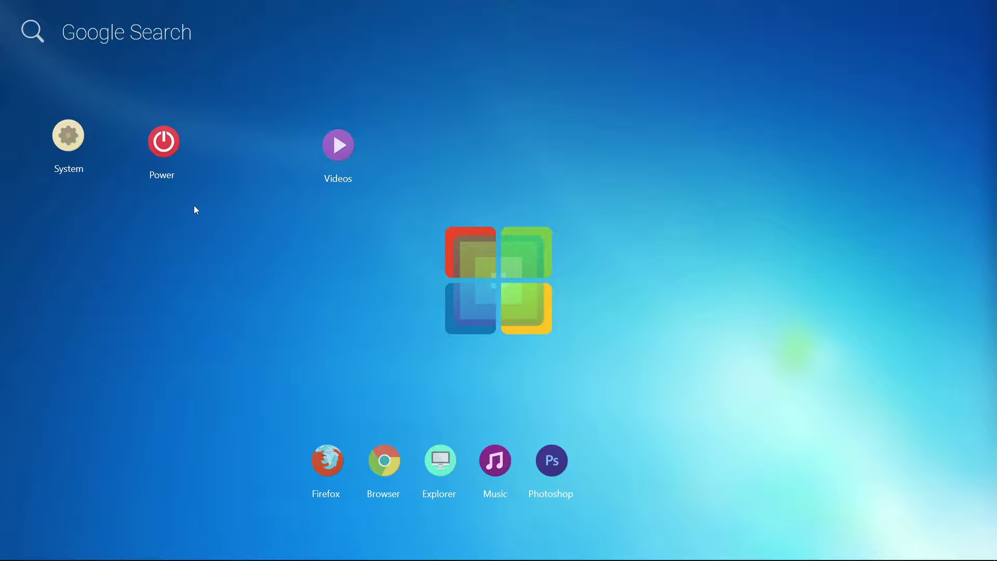
- Extend the skin row after Photoshop with the Videos, System and Power skins, in that order
drag(336, 182, 604, 494)
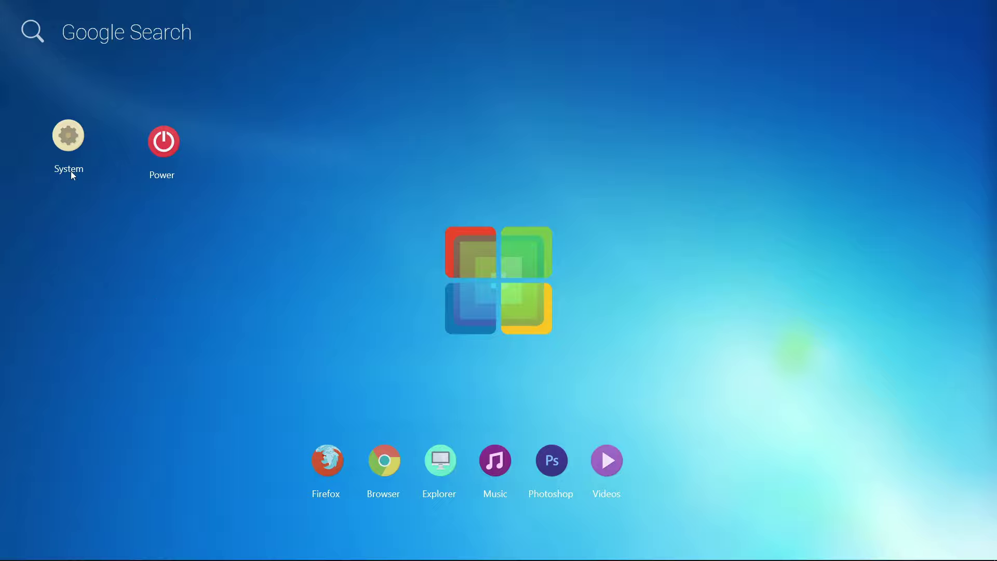
drag(71, 170, 658, 494)
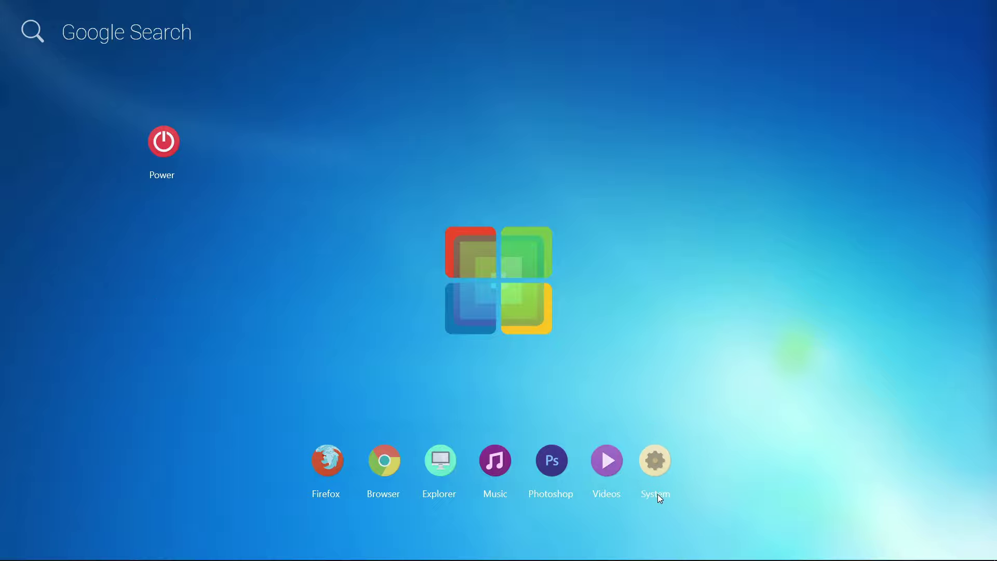
drag(158, 176, 704, 496)
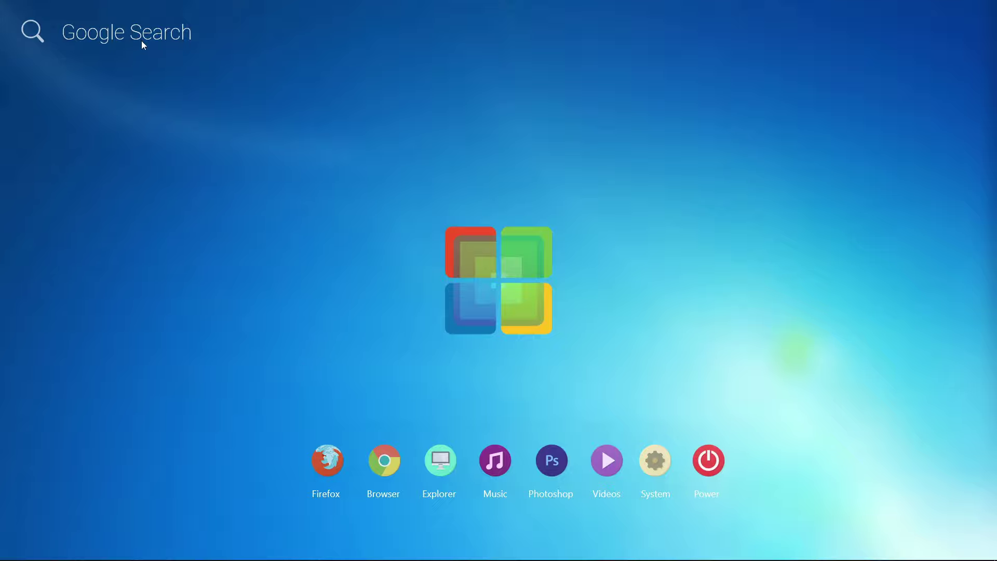
- Position the Google Search skin centred above the Windows logo on the desktop
drag(141, 40, 522, 126)
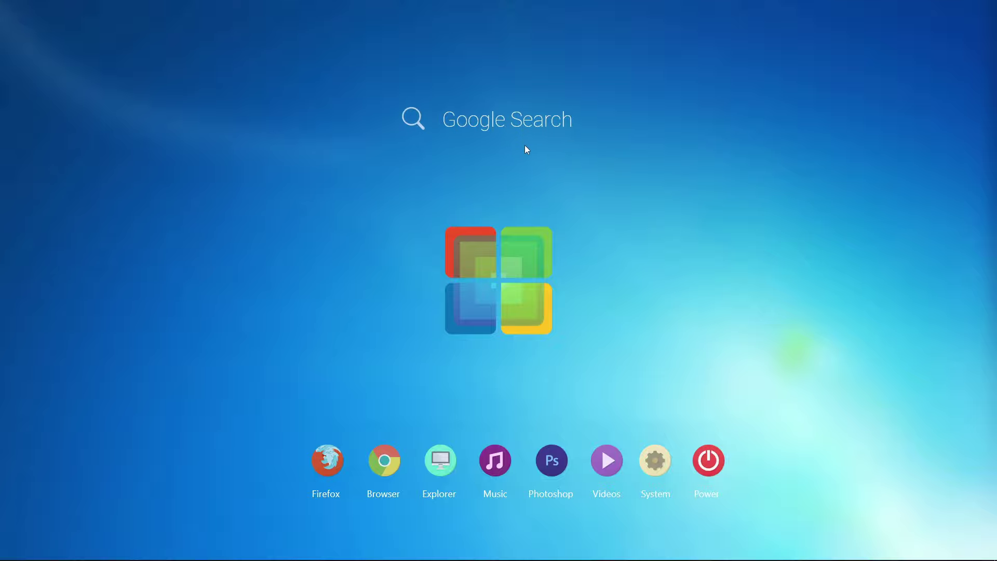
click(498, 128)
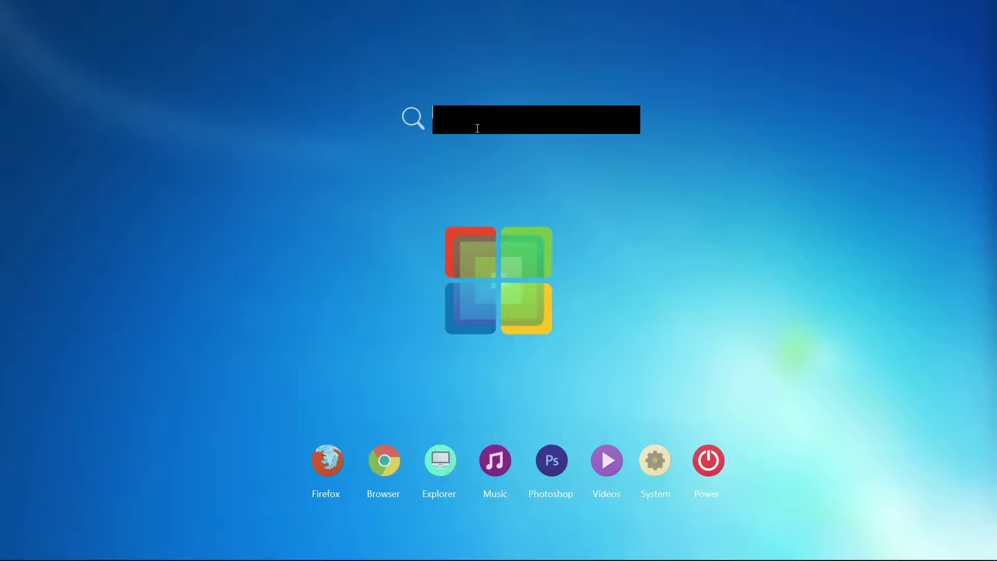
key(Escape)
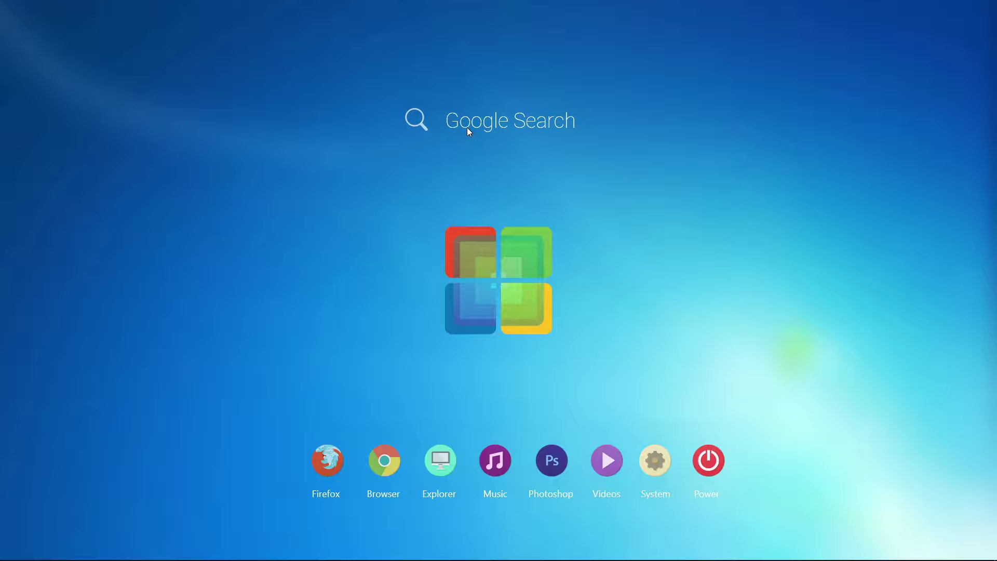
drag(467, 128, 473, 128)
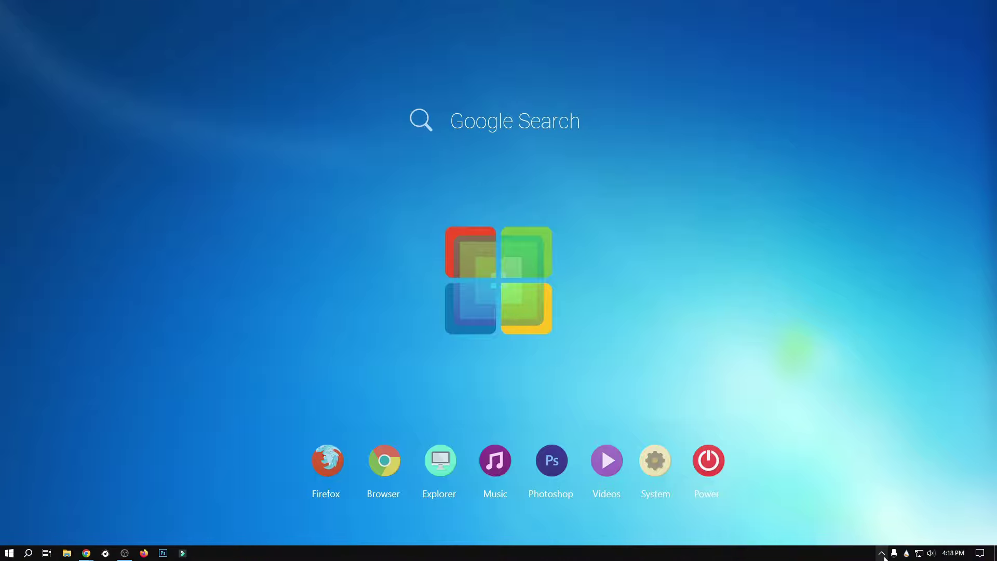
- Reopen the Rainmeter manager, set its window aside and show the desktop icons
click(906, 553)
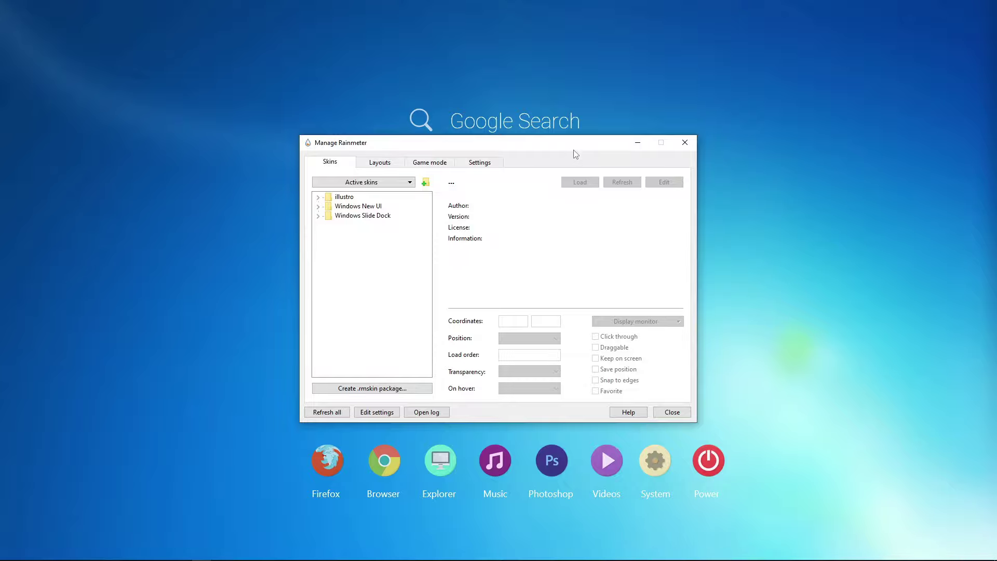
drag(572, 149, 842, 96)
right_click(194, 220)
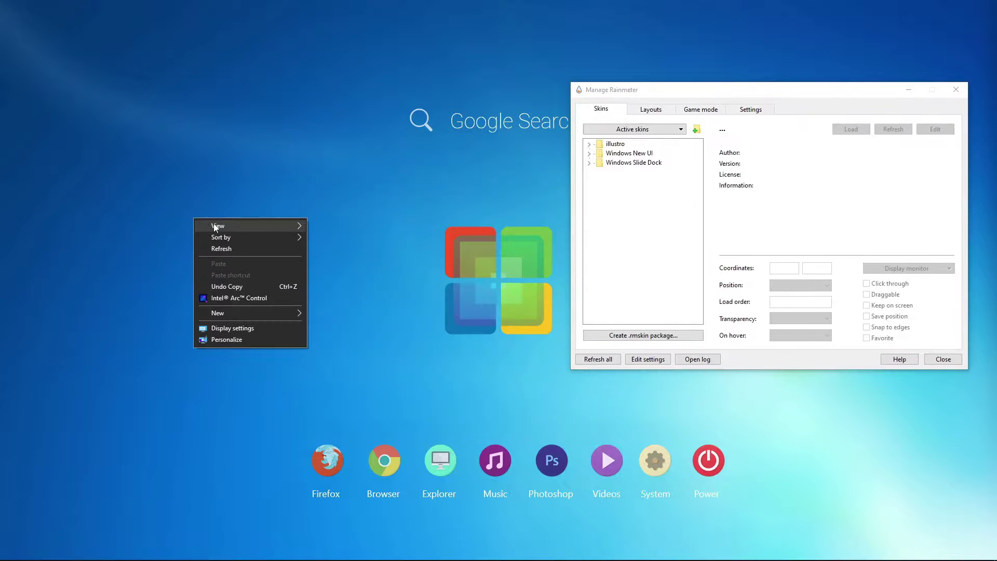
mouse_move(218, 224)
click(364, 290)
- Open the Slide Dock Coordinates text file from the inner Windows Slide Dock folder in Theme Files and close the folder window
double_click(20, 141)
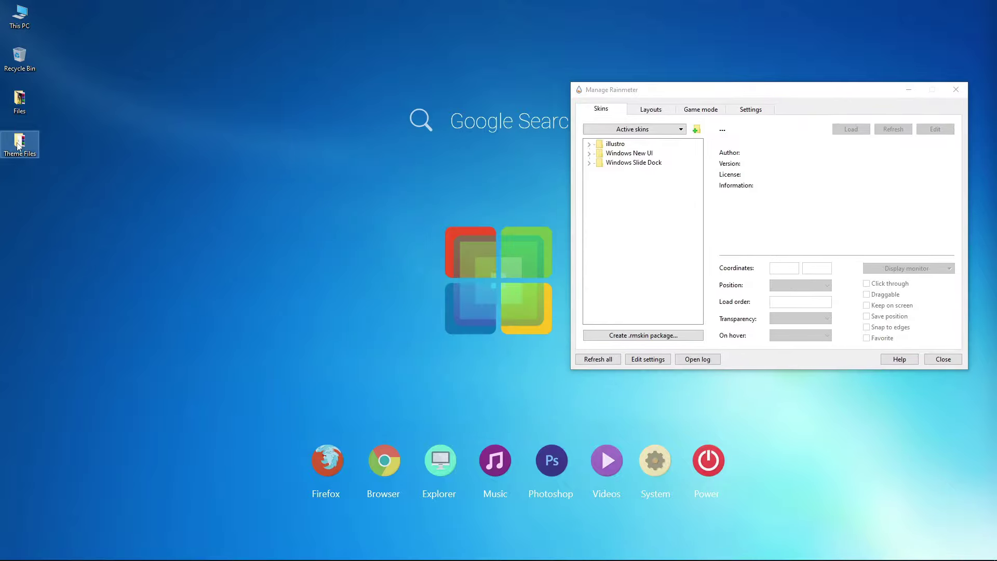
double_click(191, 93)
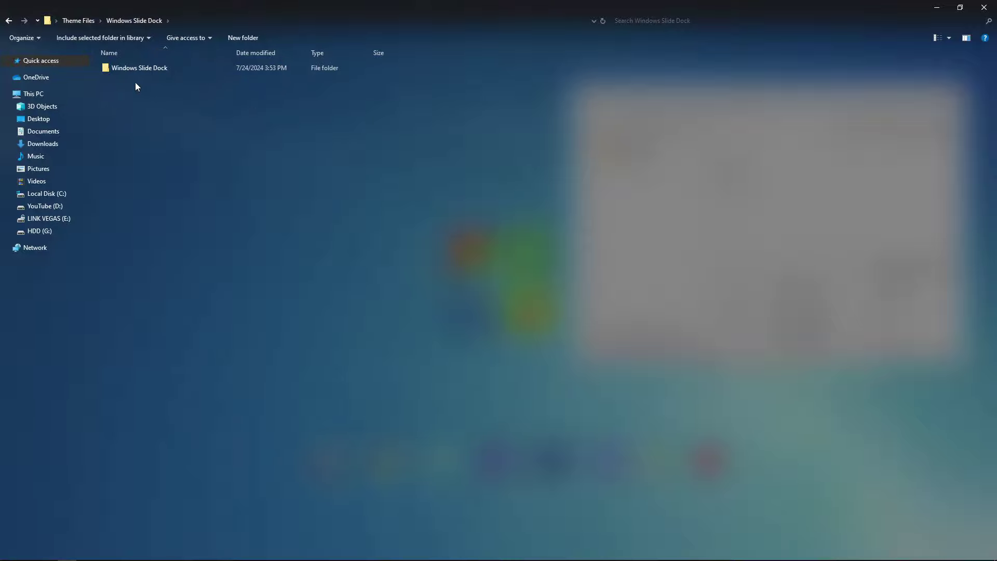
double_click(132, 67)
double_click(131, 73)
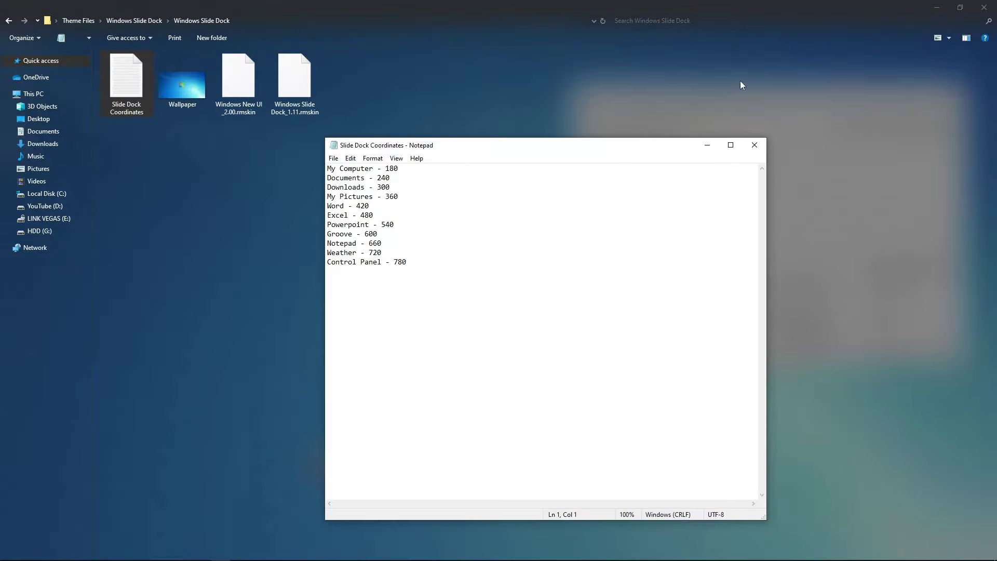
click(984, 8)
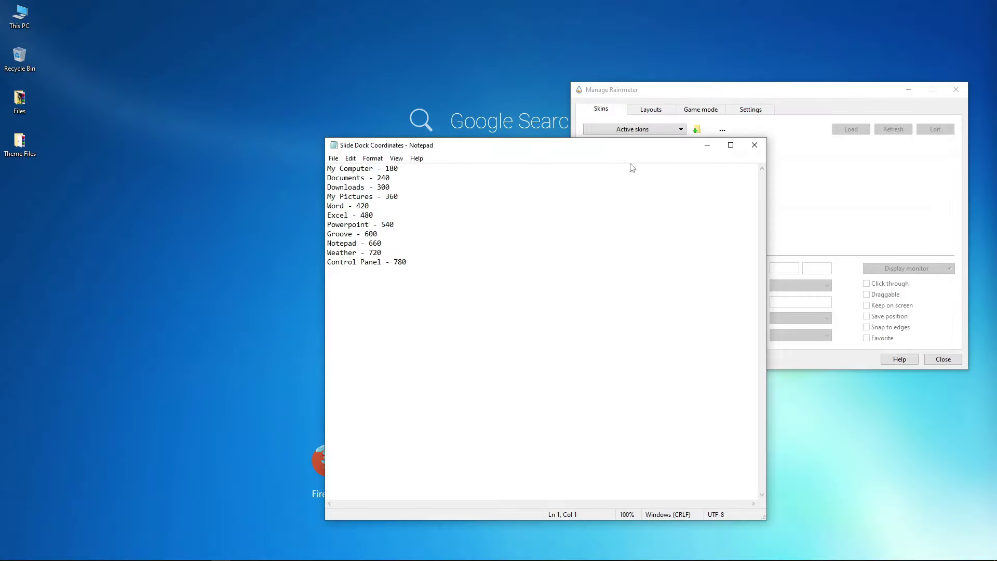
- Arrange the Slide Dock Coordinates notes and the Rainmeter manager window side by side so both lists are readable
drag(625, 151, 601, 137)
click(675, 92)
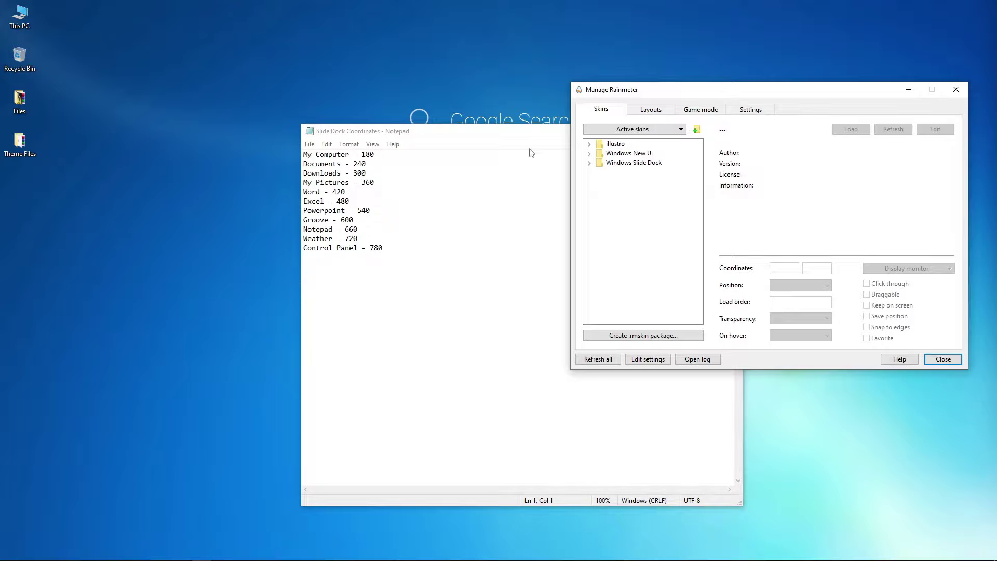
drag(519, 135, 465, 109)
drag(767, 96, 777, 146)
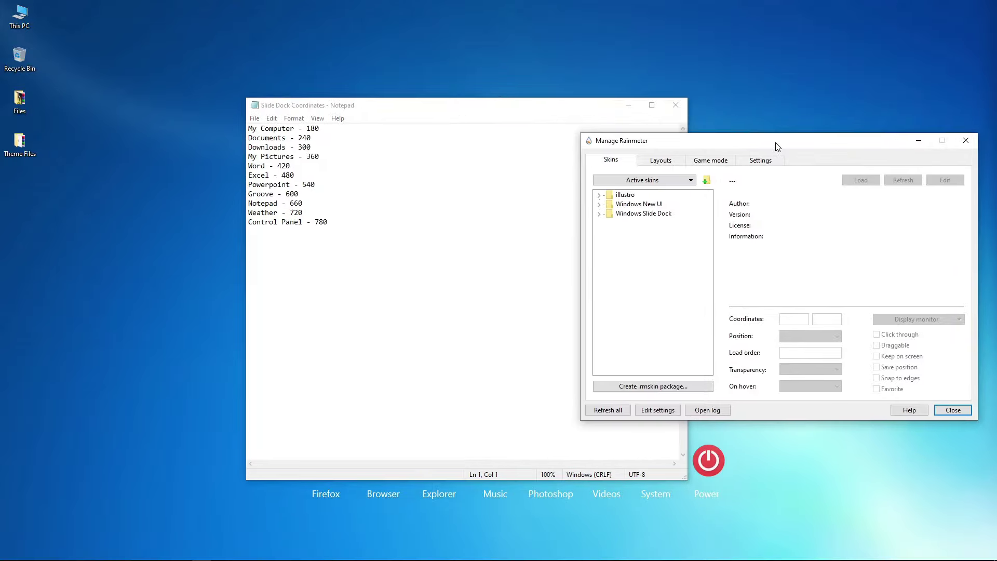
- Expand the Windows Slide Dock skin set, highlight My Computer in the coordinates notes and return to the Rainmeter manager
click(605, 215)
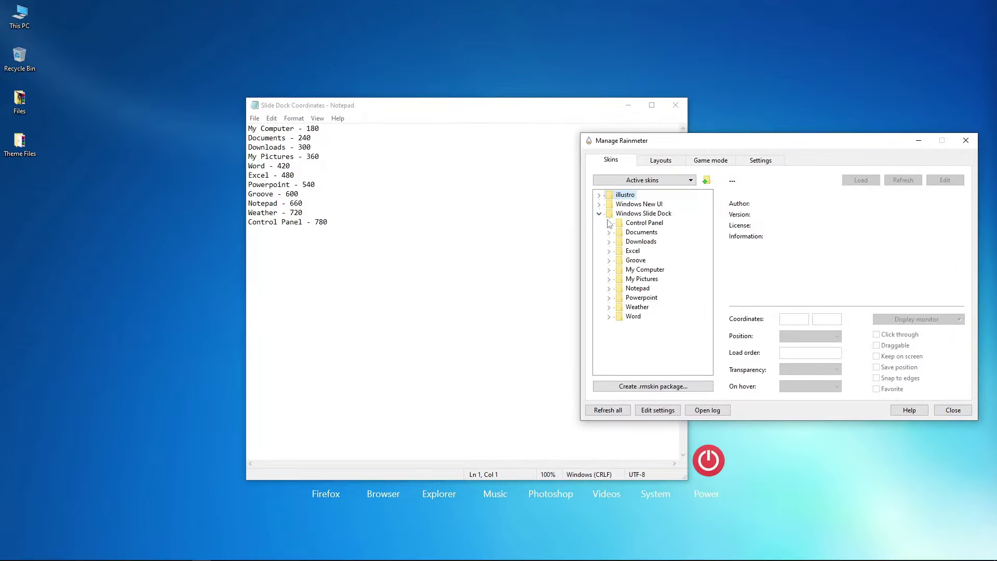
click(277, 134)
drag(298, 128, 247, 128)
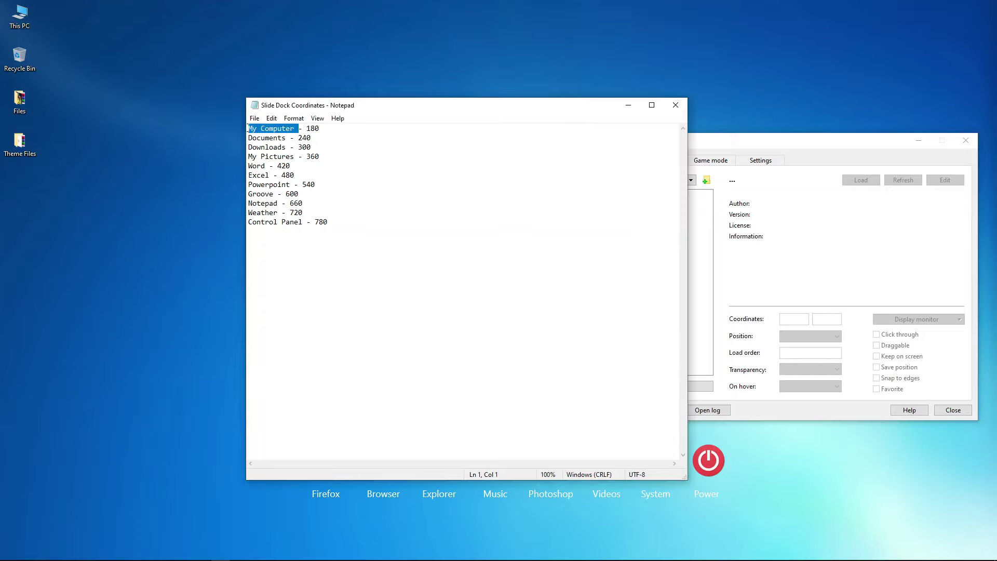
click(781, 145)
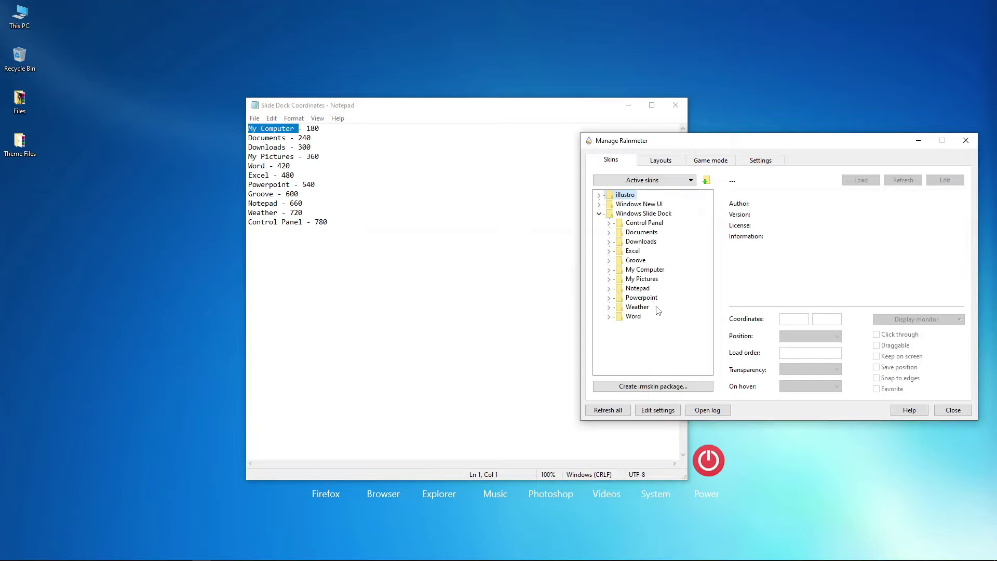
- Hide the desktop icons again
right_click(152, 169)
mouse_move(165, 173)
click(311, 242)
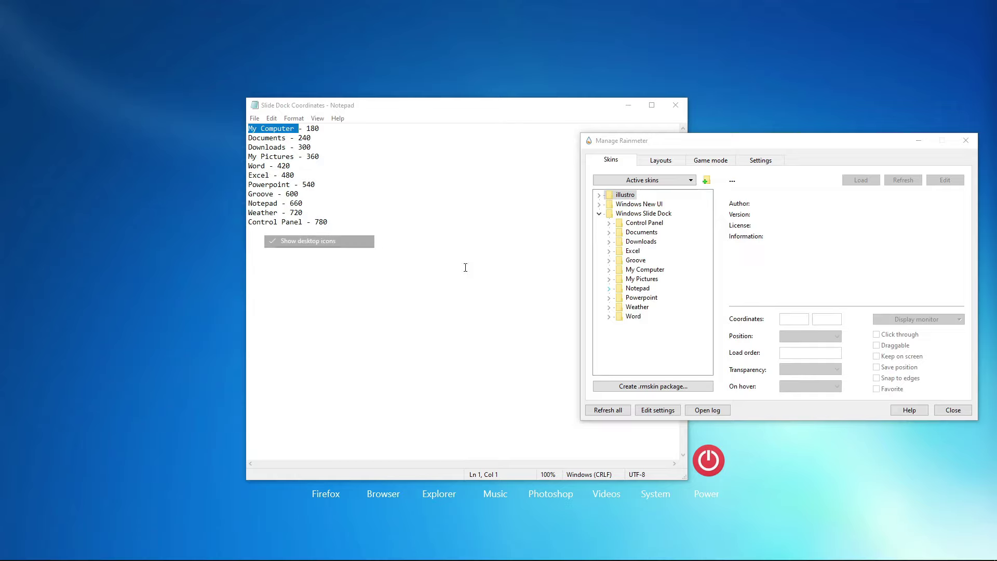
- Load the My Computer skin from Windows Slide Dock and set its vertical coordinate to 180
click(610, 270)
click(658, 279)
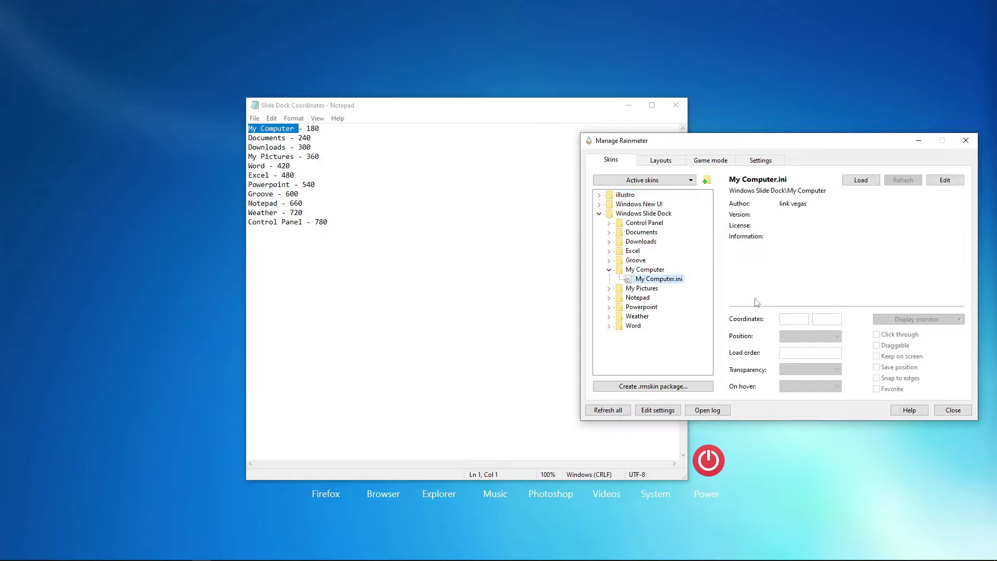
click(858, 181)
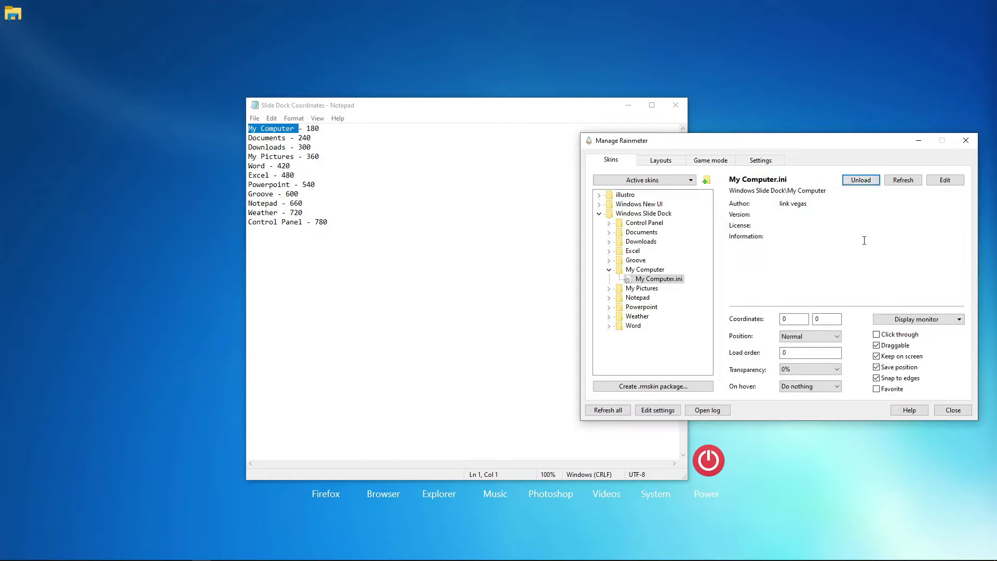
double_click(824, 319)
text(180)
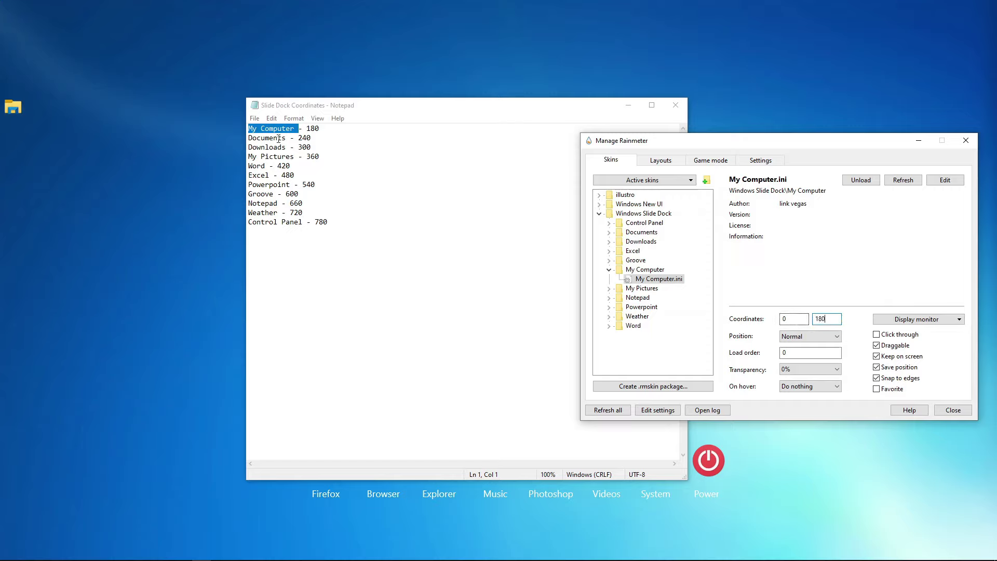
- Load the Documents skin from Windows Slide Dock and set its vertical coordinate to 240
click(610, 234)
click(656, 242)
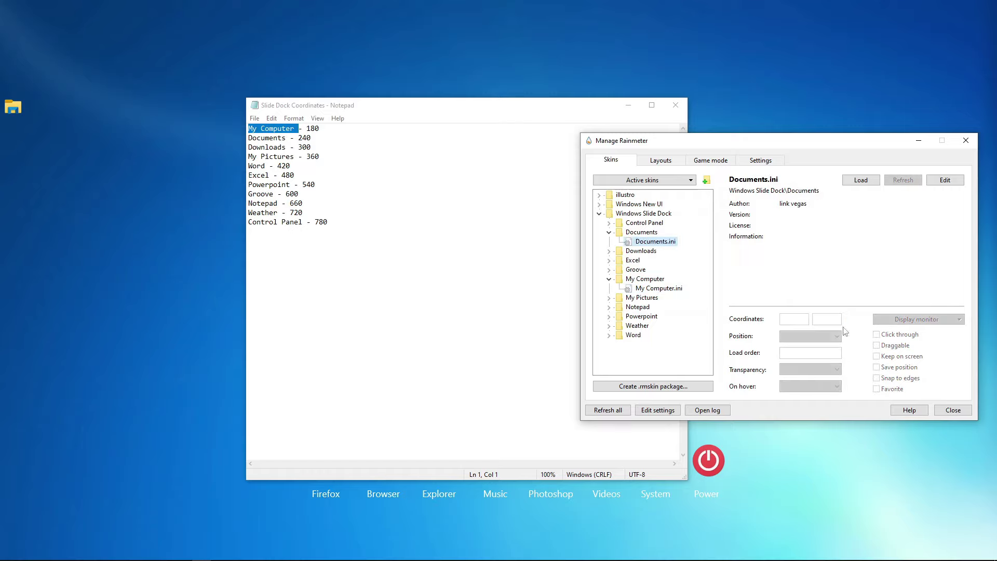
click(860, 181)
double_click(817, 319)
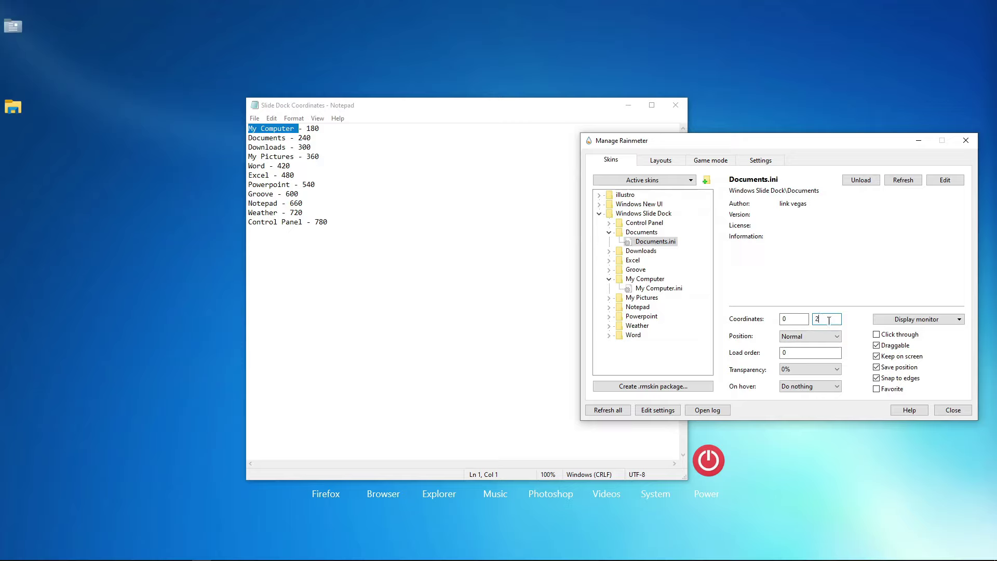
text(240)
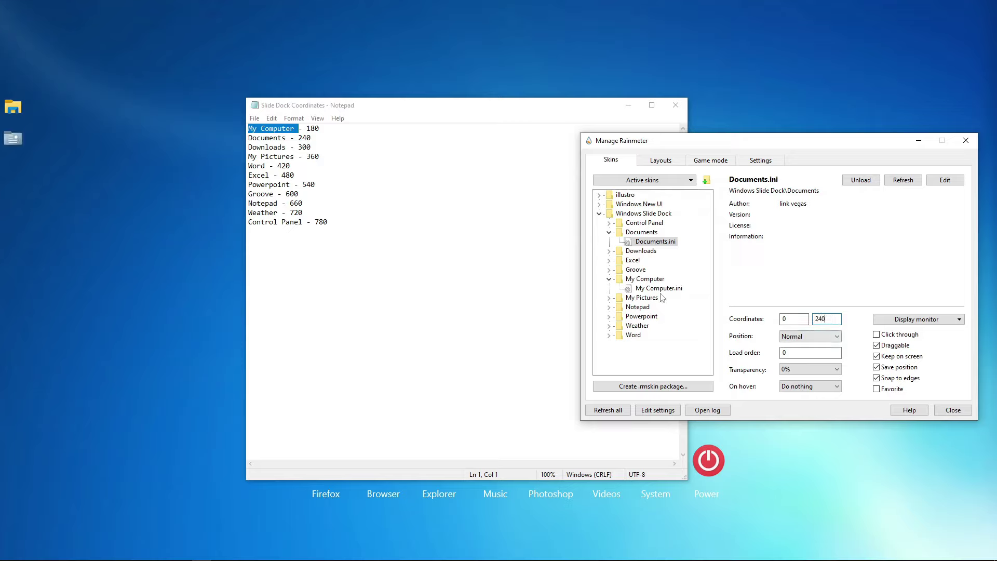
- Load the Downloads skin from Windows Slide Dock and set its vertical coordinate to 300
click(609, 251)
click(649, 261)
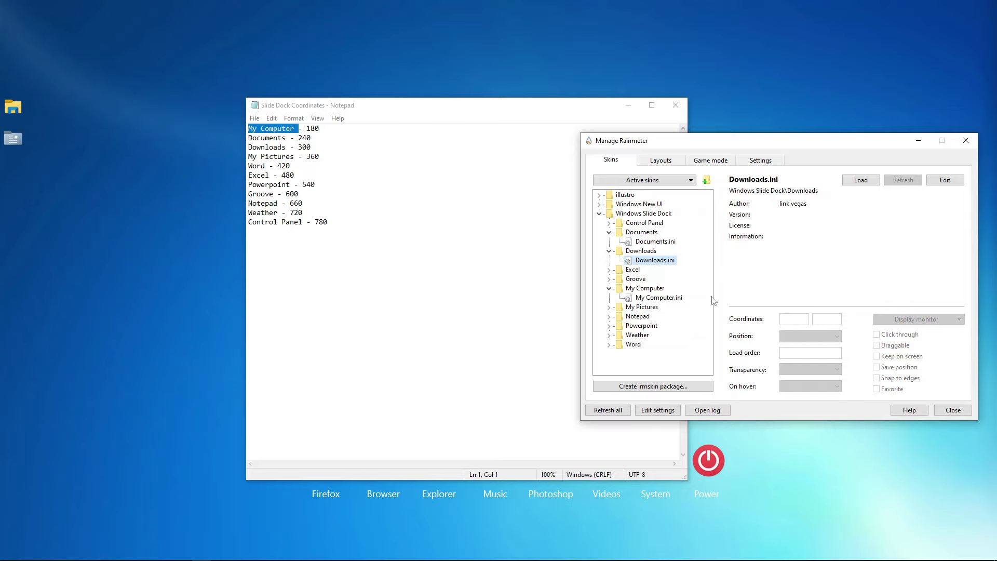
click(861, 180)
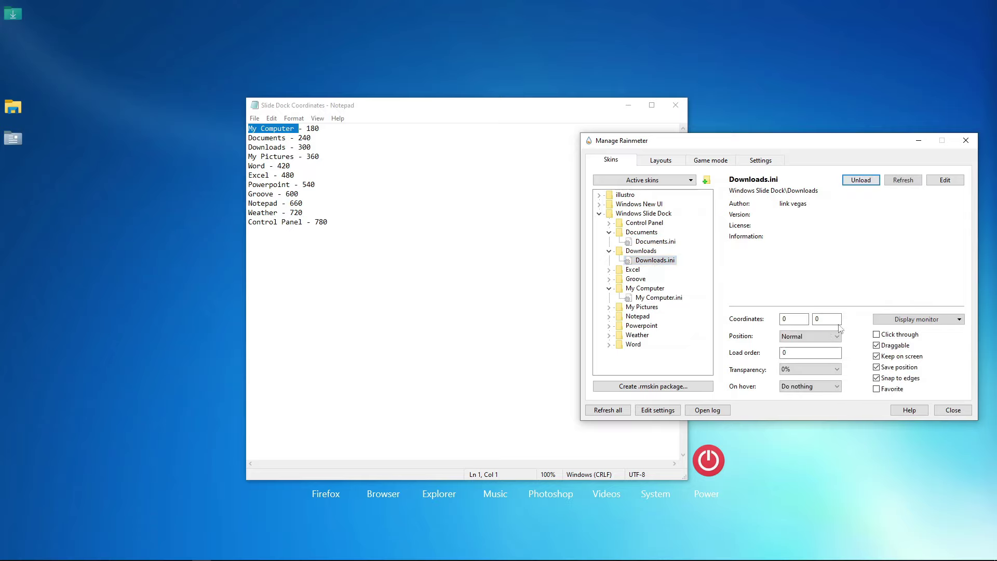
double_click(826, 319)
text(300)
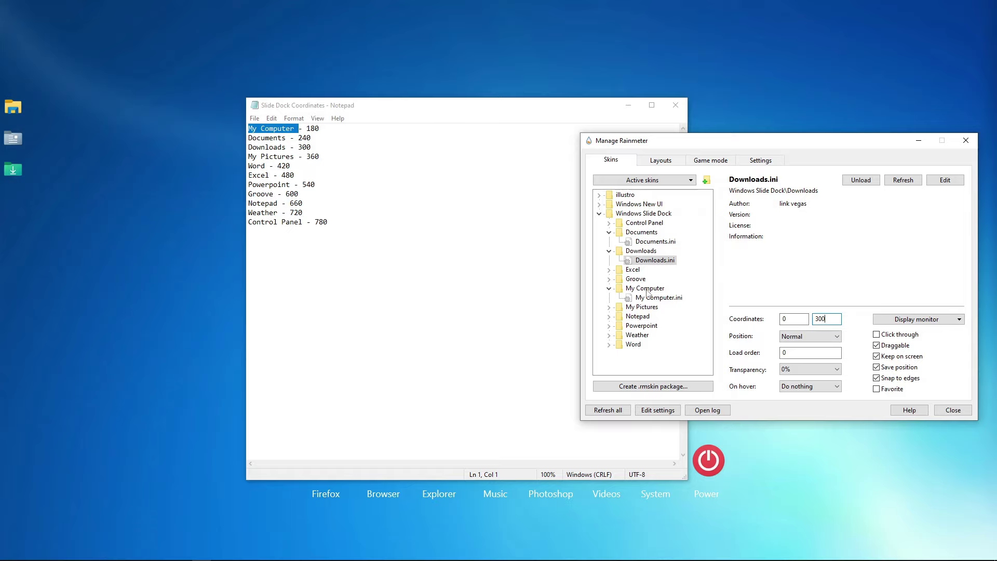
- Load the My Pictures skin from Windows Slide Dock and set its vertical coordinate to 360
click(609, 307)
click(656, 316)
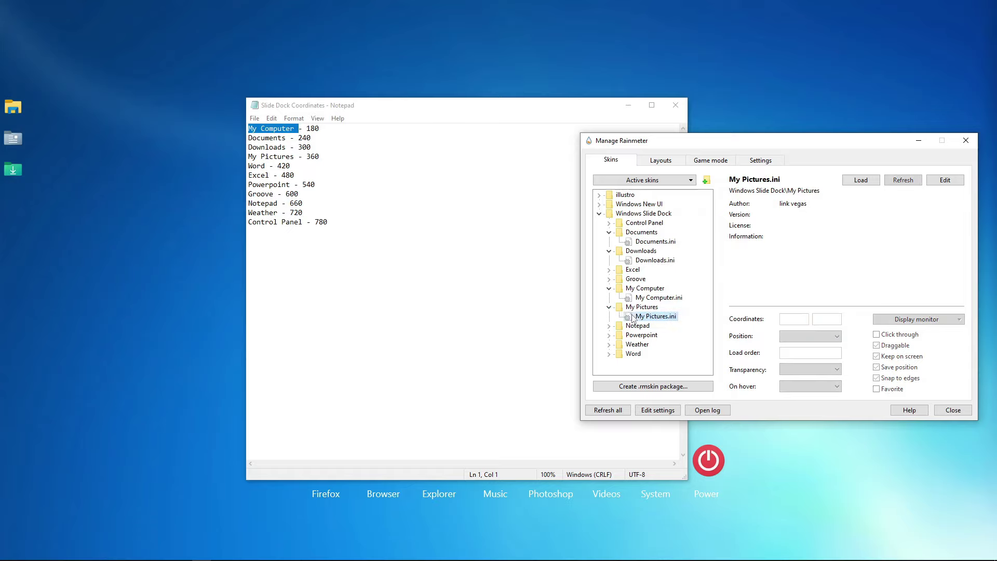
click(861, 180)
double_click(826, 319)
text(36)
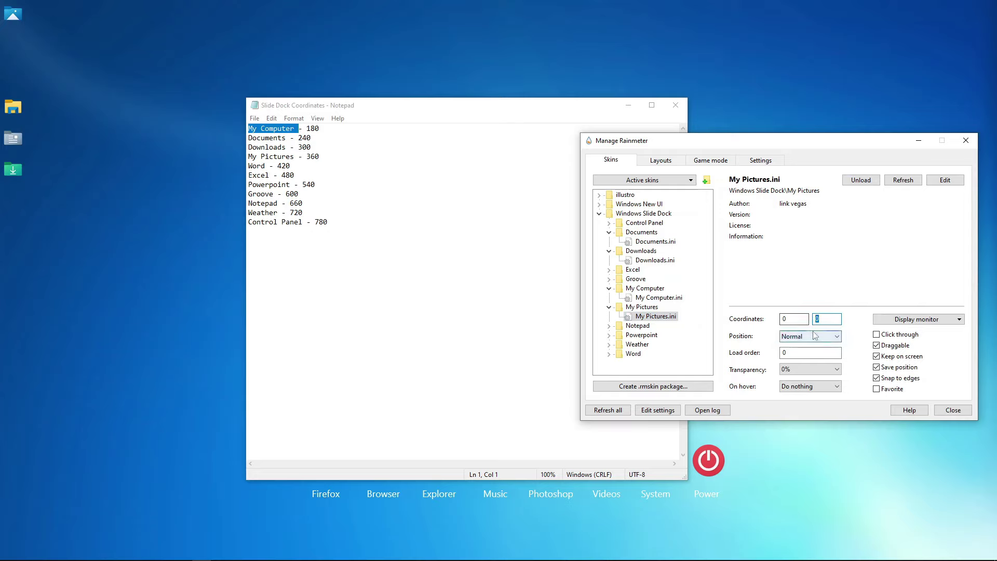
text(0)
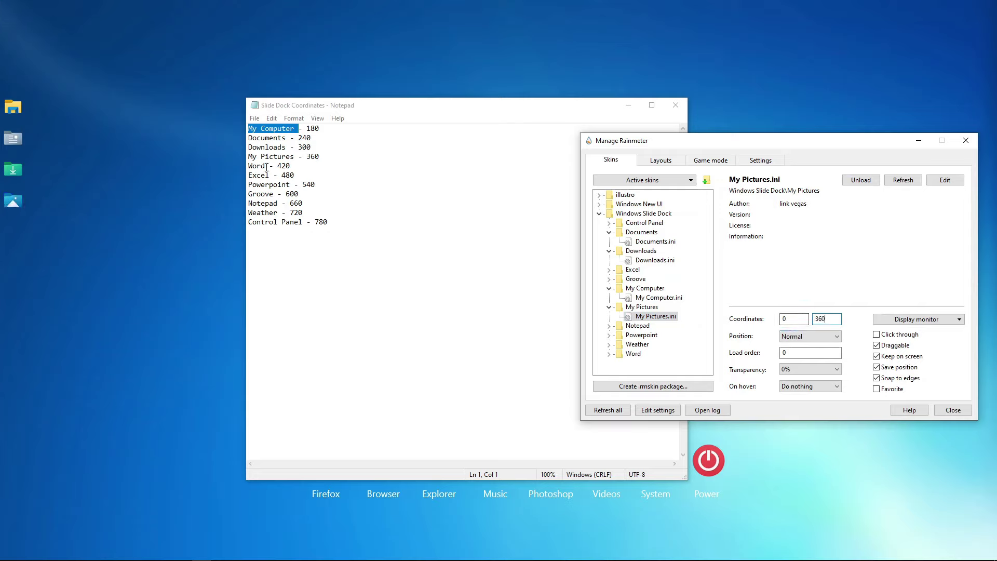
- Load the Word skin from Windows Slide Dock and set its vertical coordinate to 420
click(609, 355)
click(627, 363)
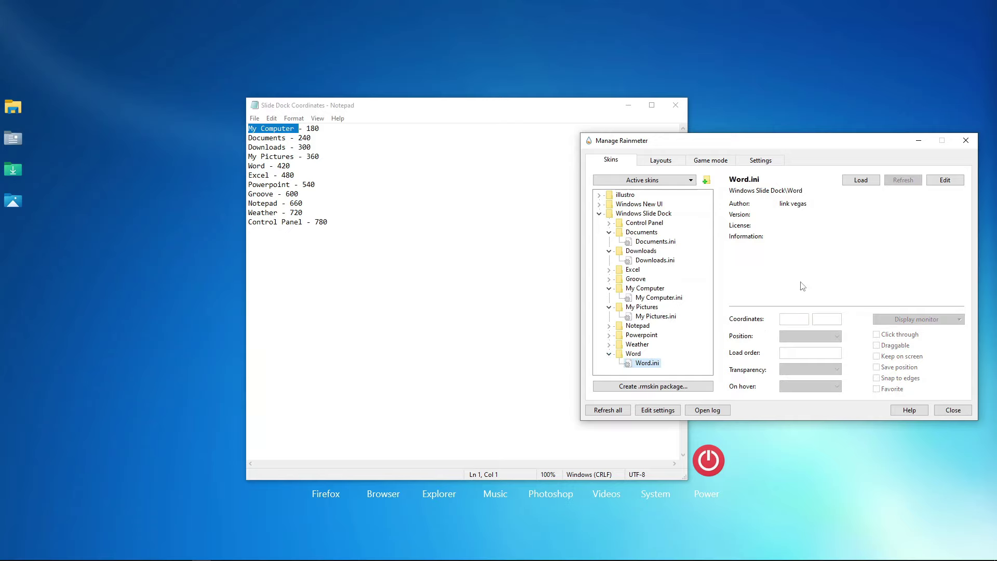
click(860, 180)
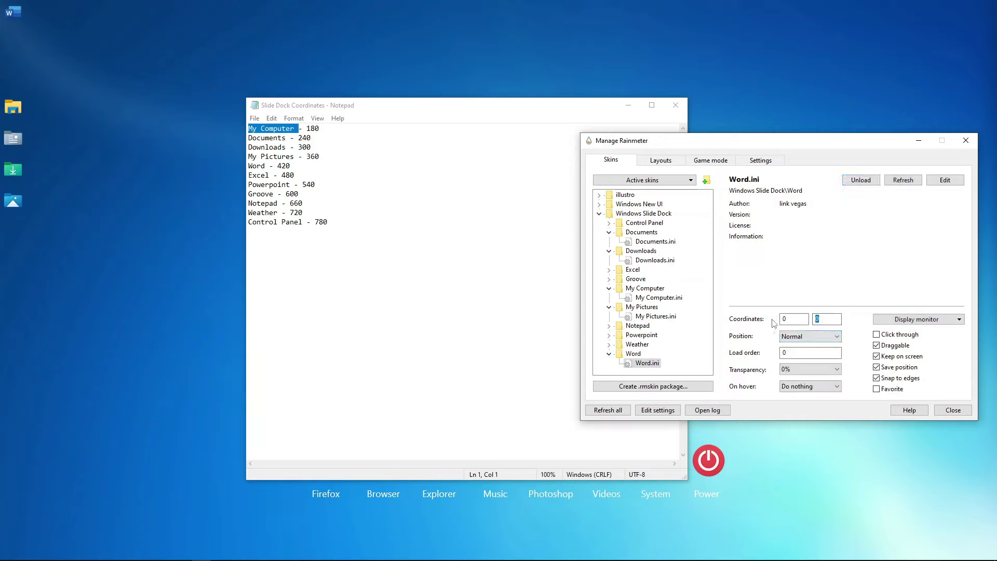
text(420)
- Load the Excel skin from Windows Slide Dock and set its vertical coordinate to 480
click(610, 269)
click(646, 280)
double_click(827, 319)
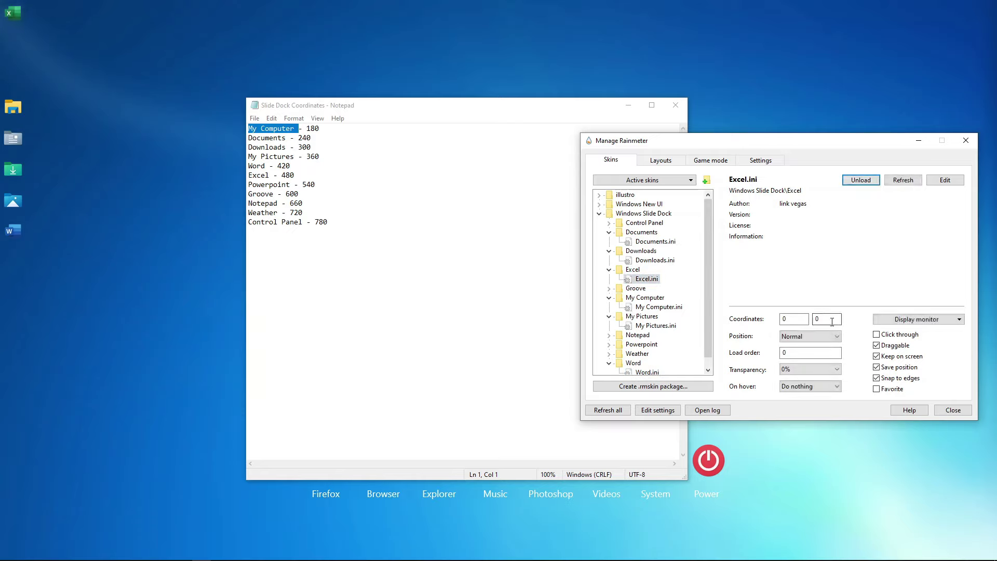
text(480)
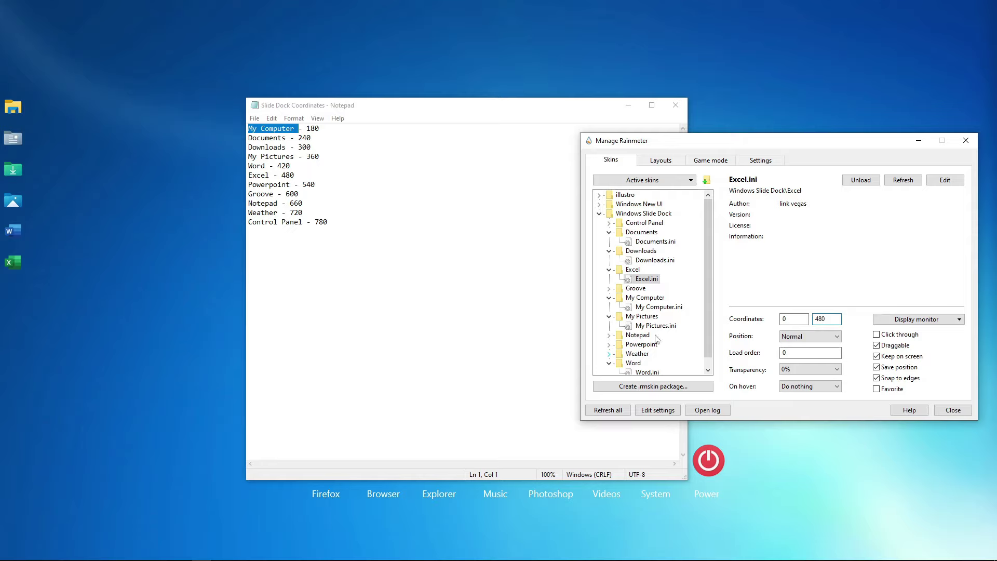
- Load the PowerPoint skin from Windows Slide Dock and set its vertical coordinate to 540
click(609, 345)
click(636, 354)
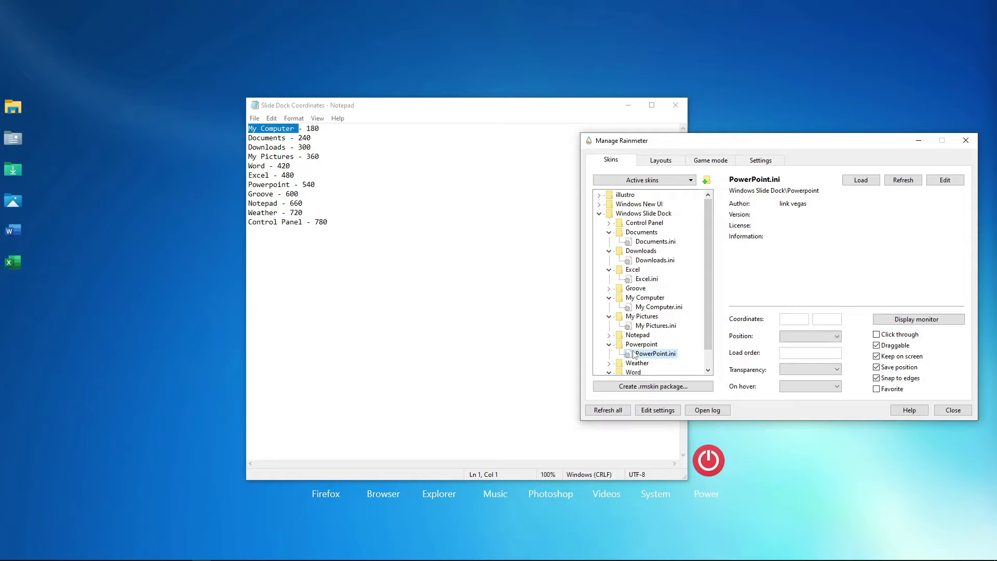
click(860, 180)
double_click(826, 319)
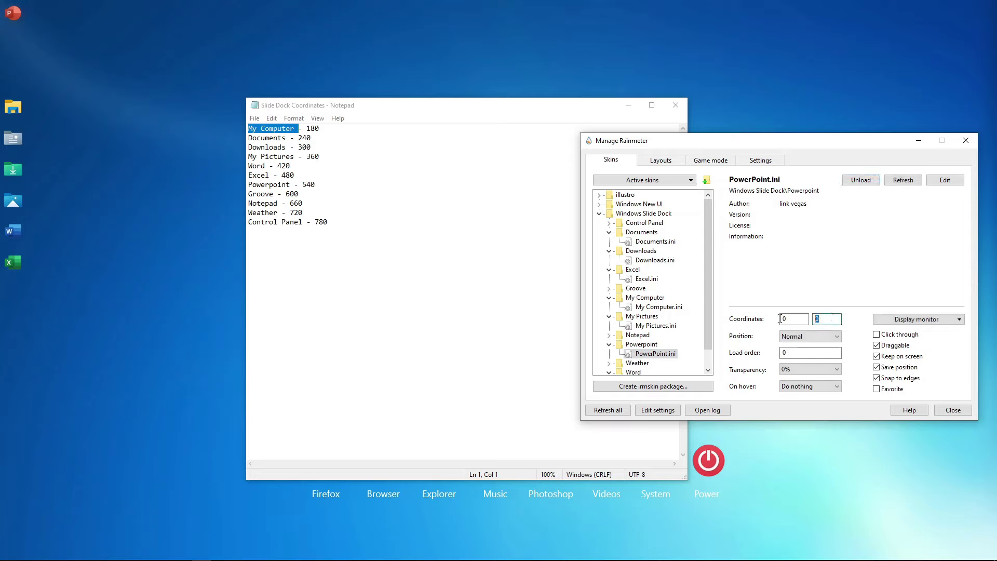
text(540)
- Load the Groove skin from Windows Slide Dock and set its vertical coordinate to 600
scroll(630, 274, down, 1)
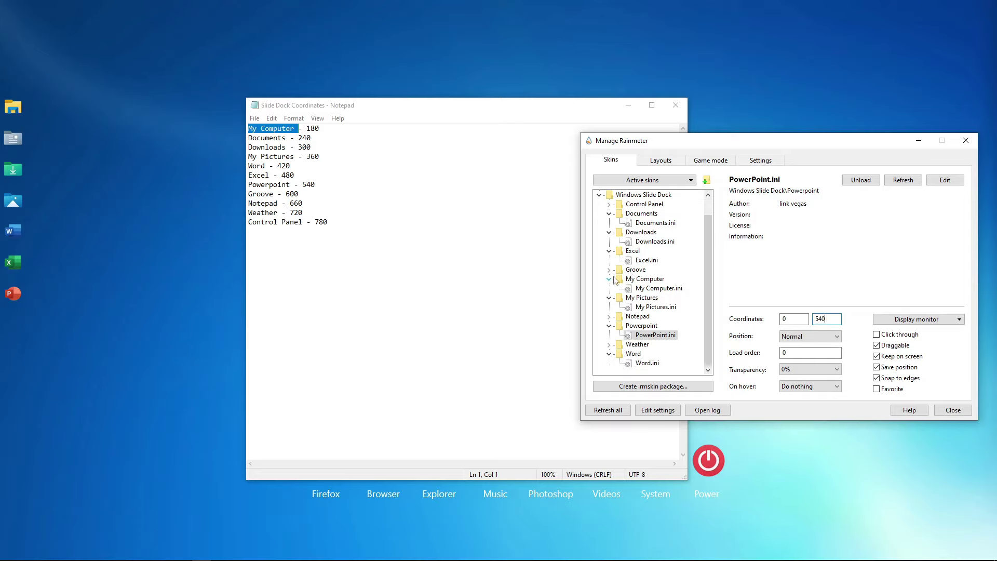
click(609, 270)
click(649, 279)
click(861, 180)
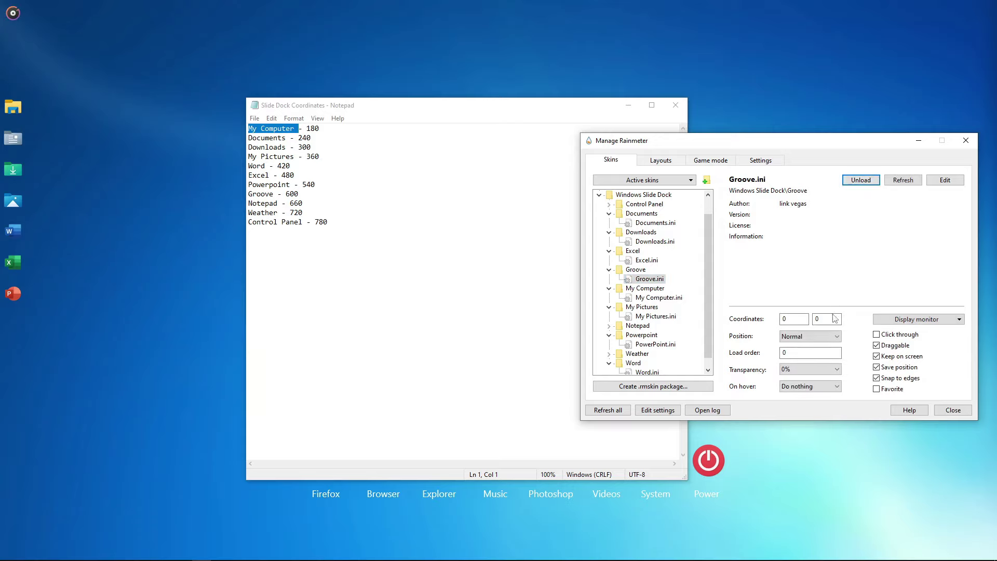
double_click(835, 319)
text(600)
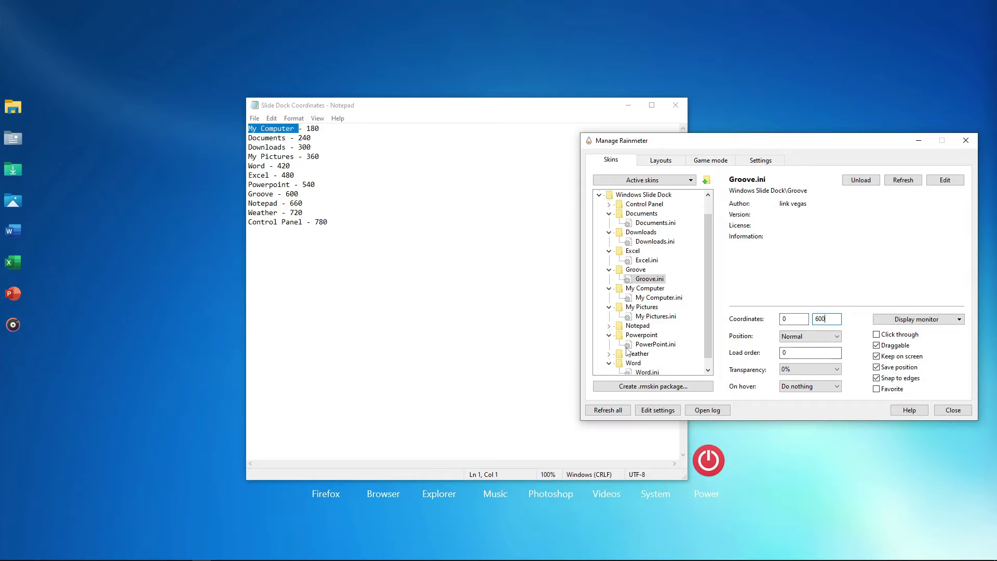
- Load the Notepad skin from Windows Slide Dock and set its vertical coordinate to 660
click(609, 325)
click(651, 335)
click(860, 180)
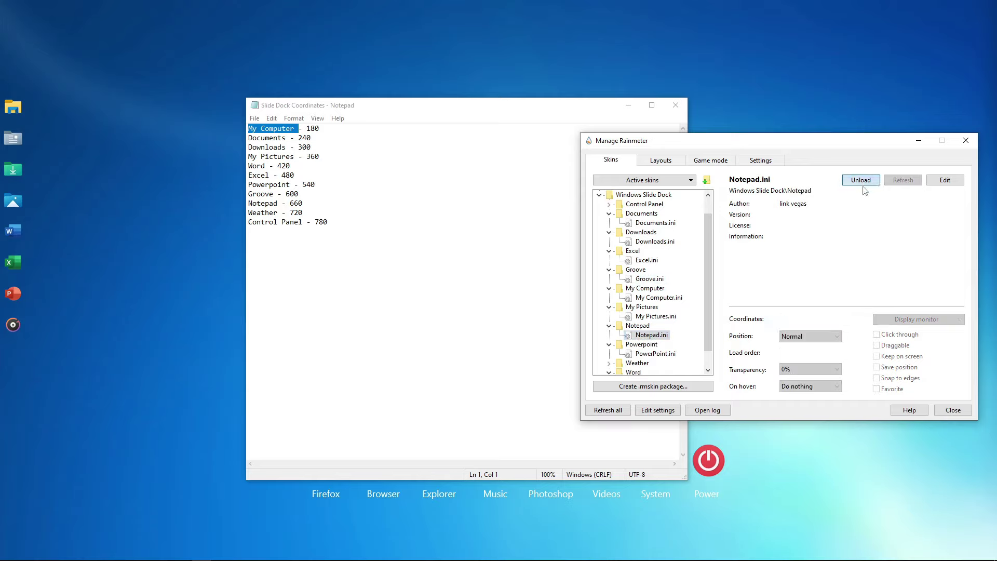
double_click(827, 319)
text(660)
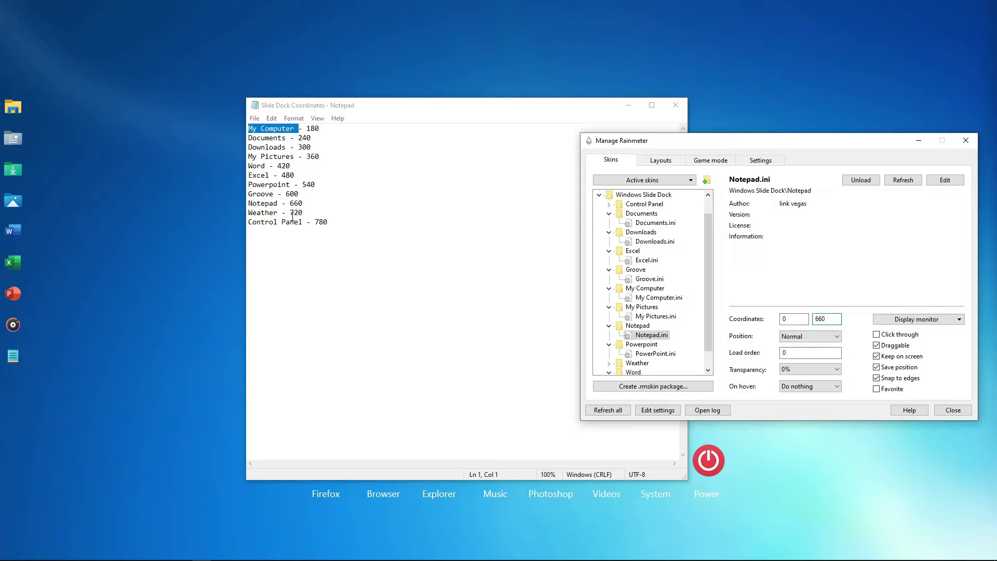
- Load the Weather skin from Windows Slide Dock and set its vertical coordinate to 720
click(609, 363)
click(652, 363)
click(861, 179)
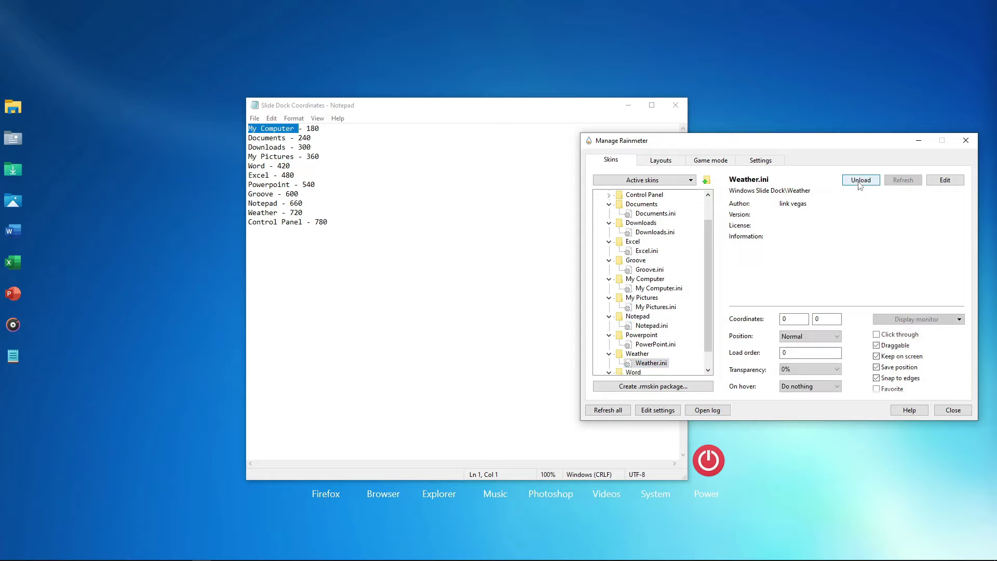
double_click(827, 320)
text(720)
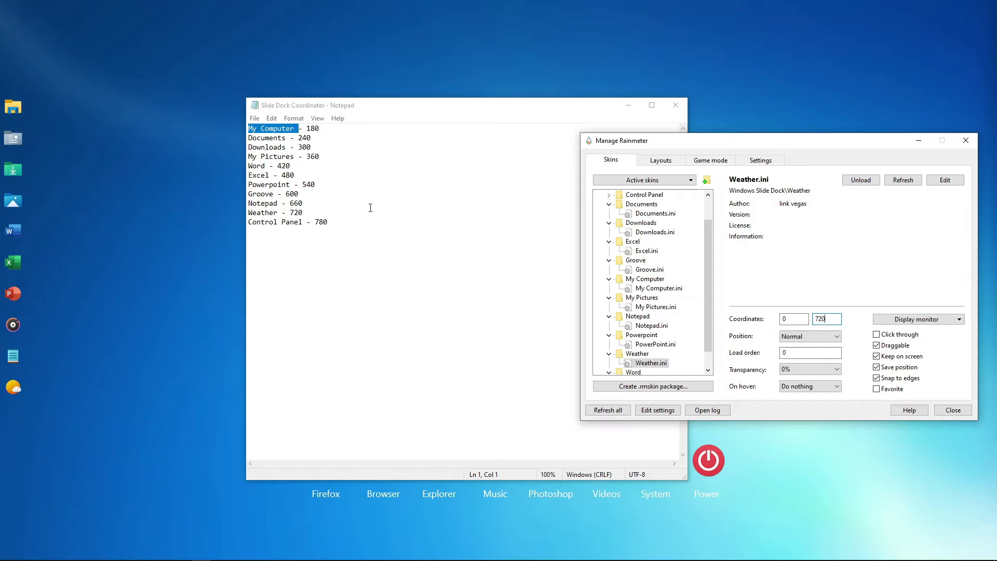
- Load the Control Panel skin with vertical coordinate 780, and close the Rainmeter manager and the coordinates notes
scroll(660, 325, up, 1)
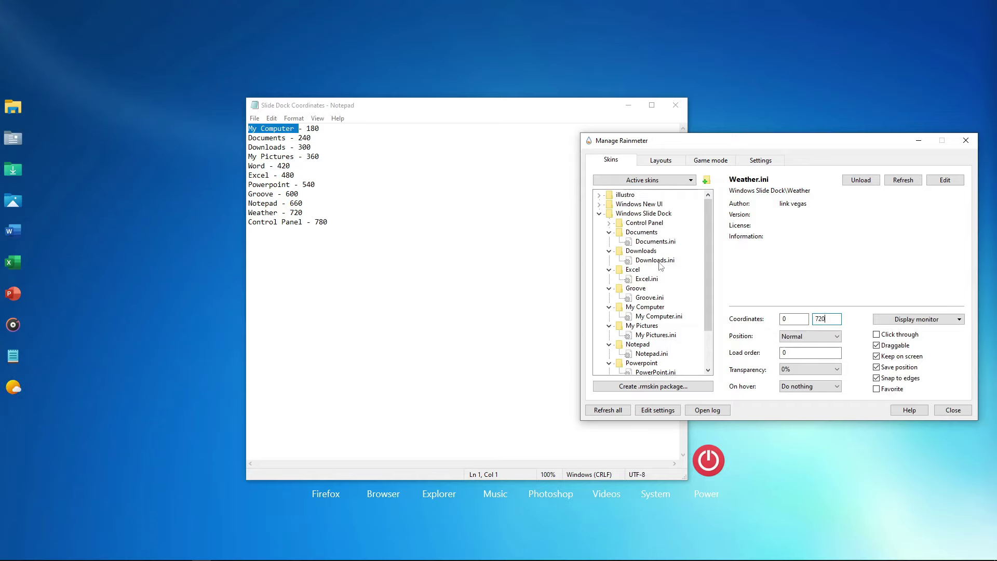
click(668, 233)
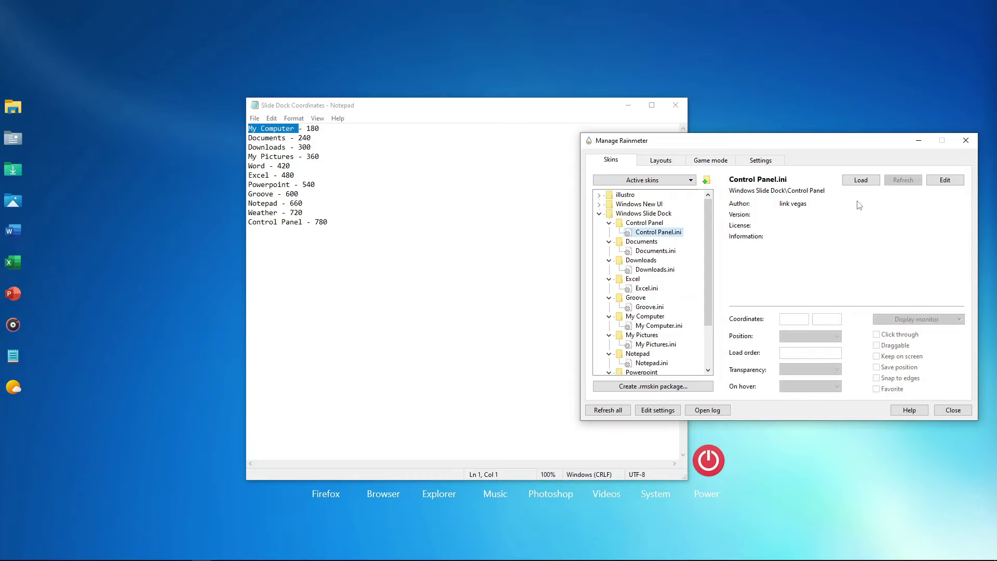
click(860, 180)
double_click(827, 319)
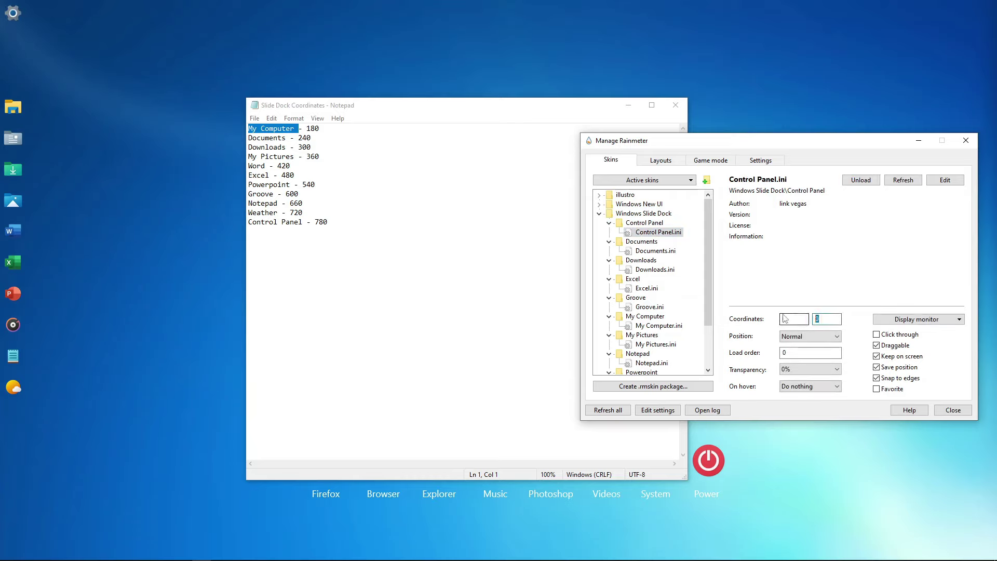
text(780)
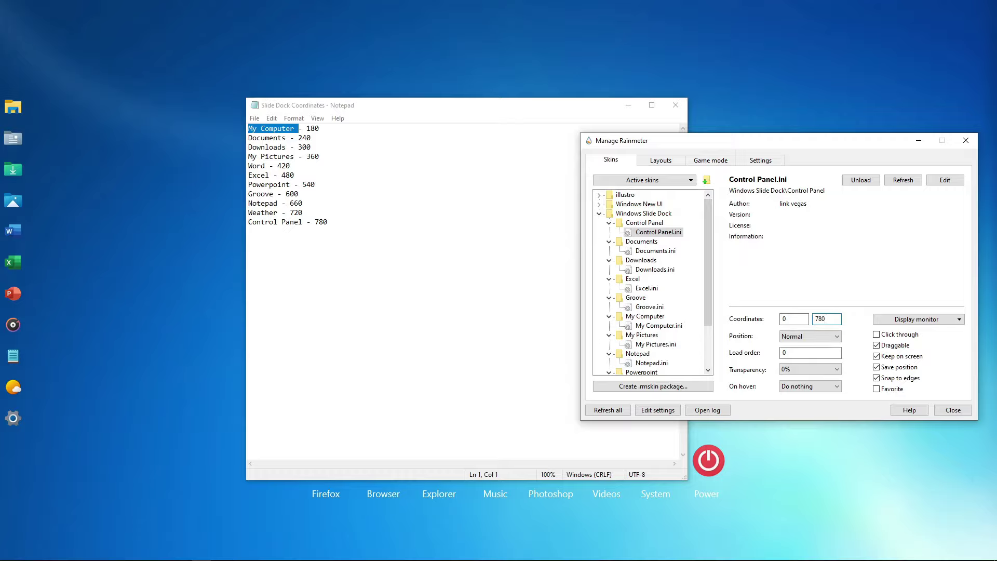
click(965, 140)
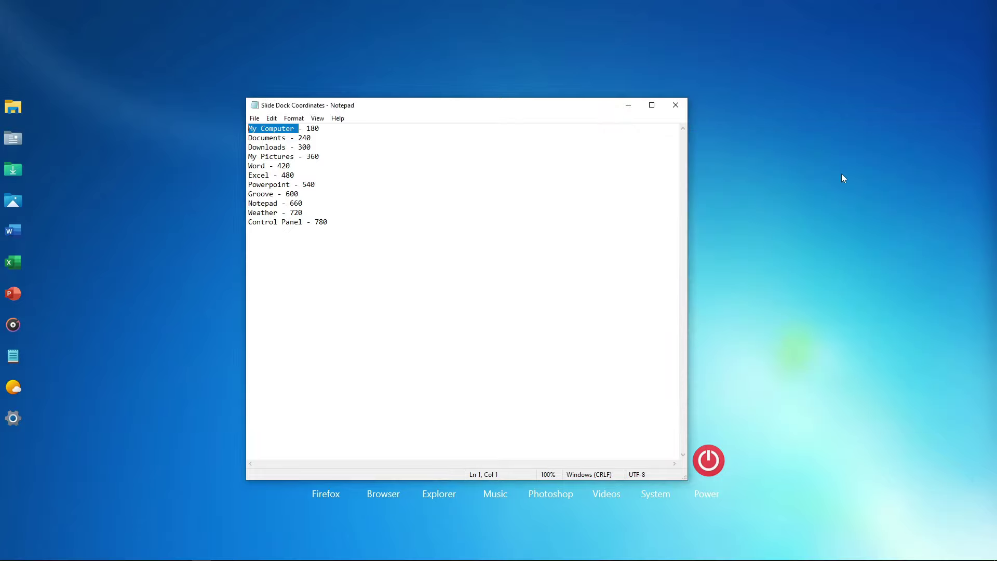
click(676, 105)
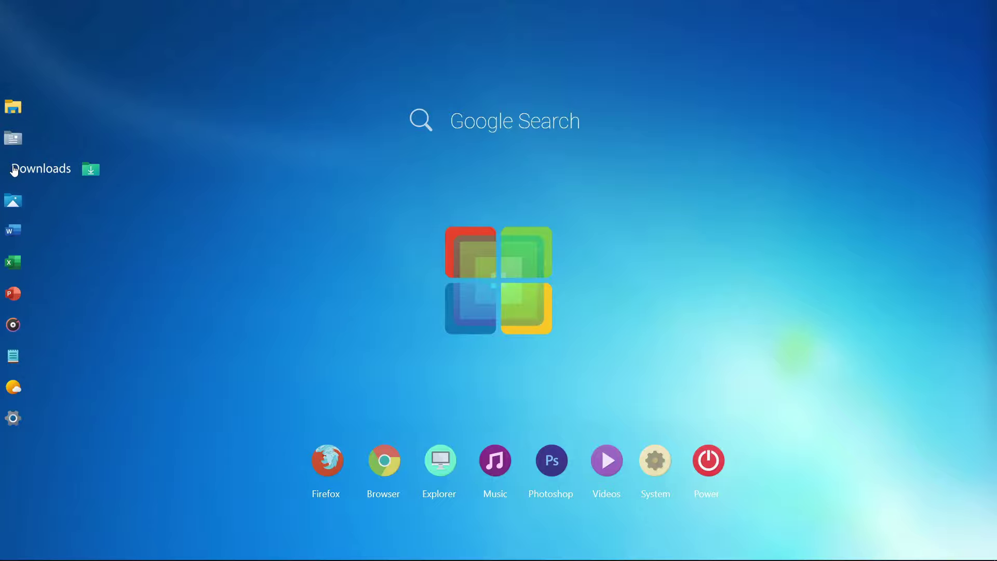
- Test the My Computer dock shortcut by viewing This PC in the file window it opens, and close the window
click(43, 113)
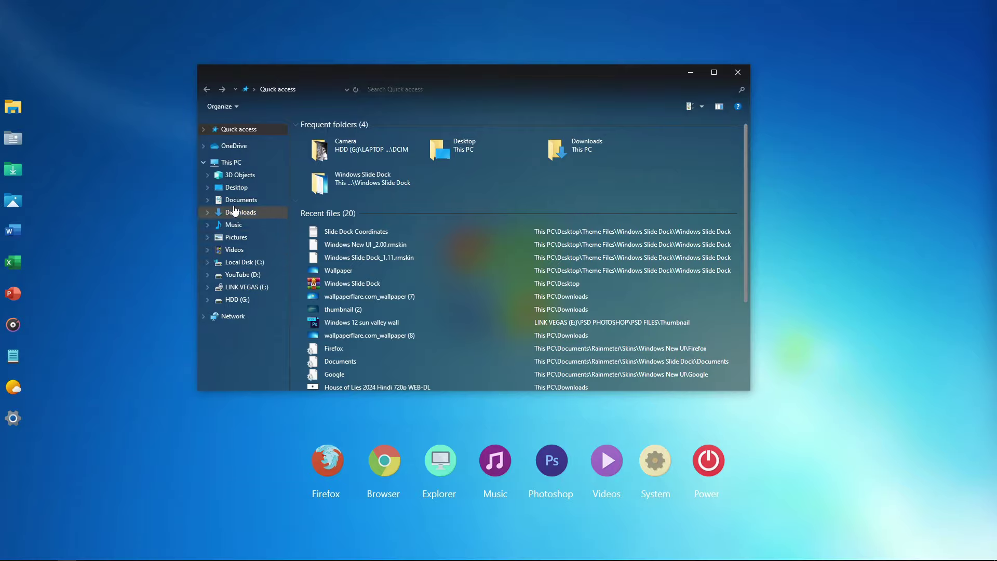
click(235, 163)
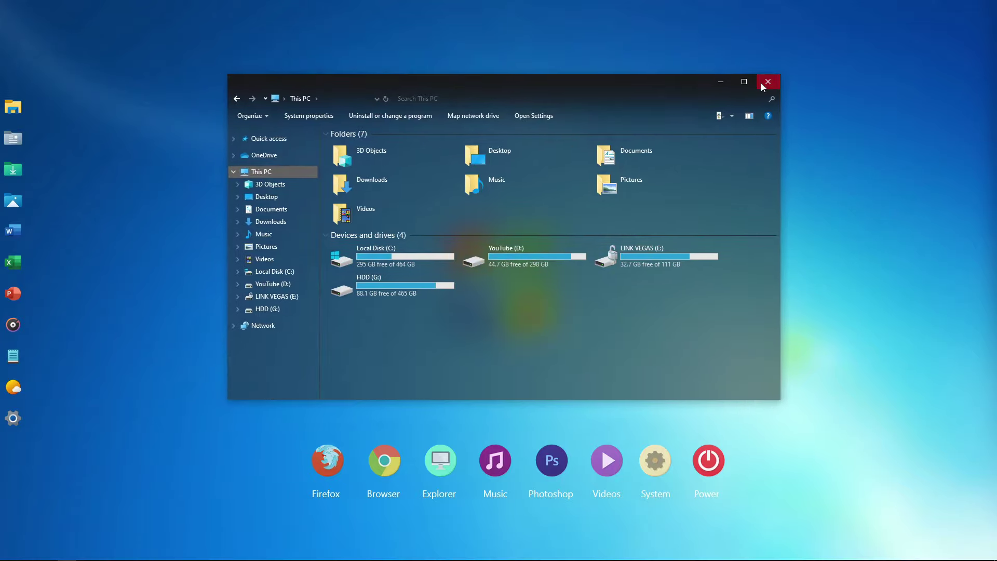
click(767, 82)
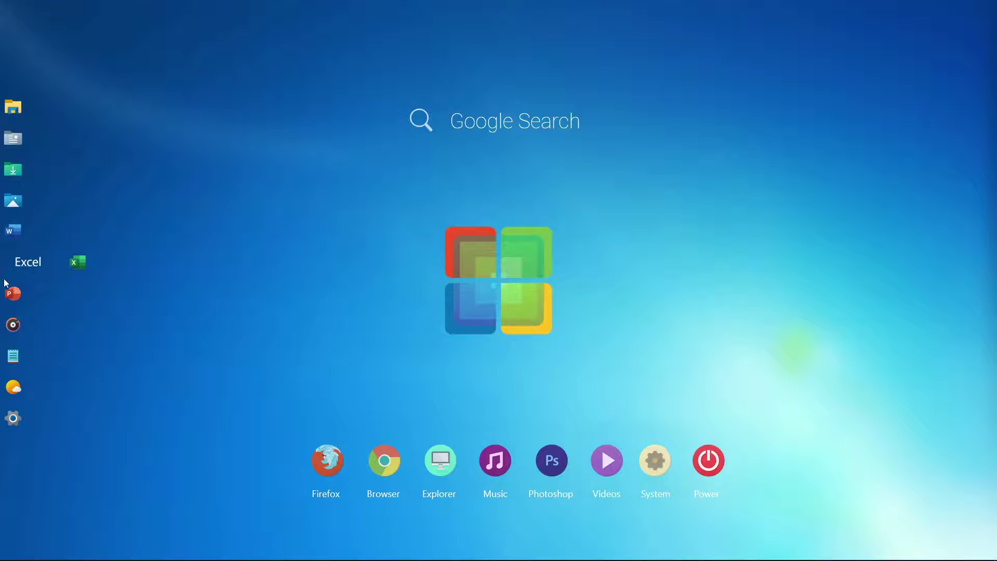
- Test the Notepad dock shortcut, closing the window it opens, and launch Weather from the dock
click(12, 356)
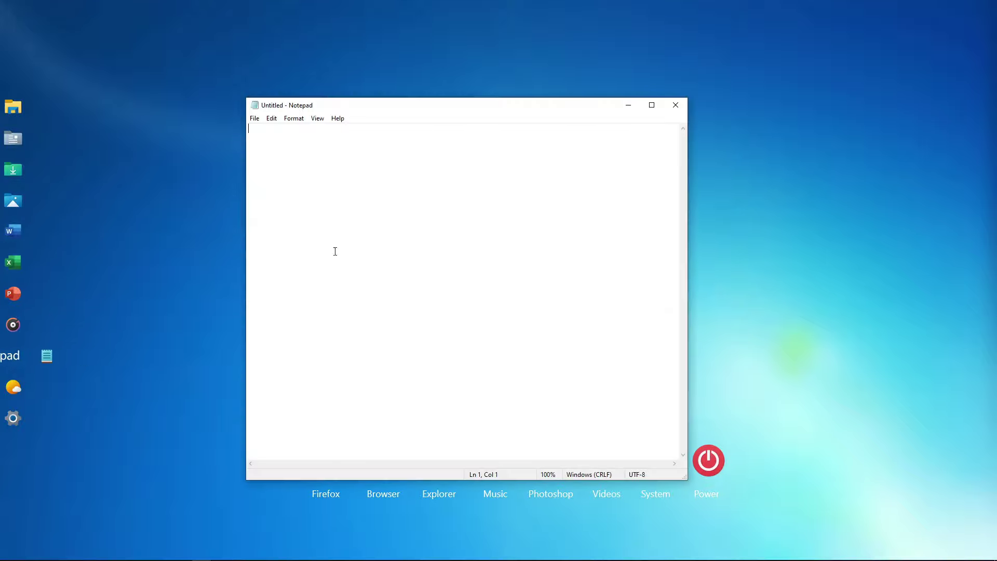
click(671, 105)
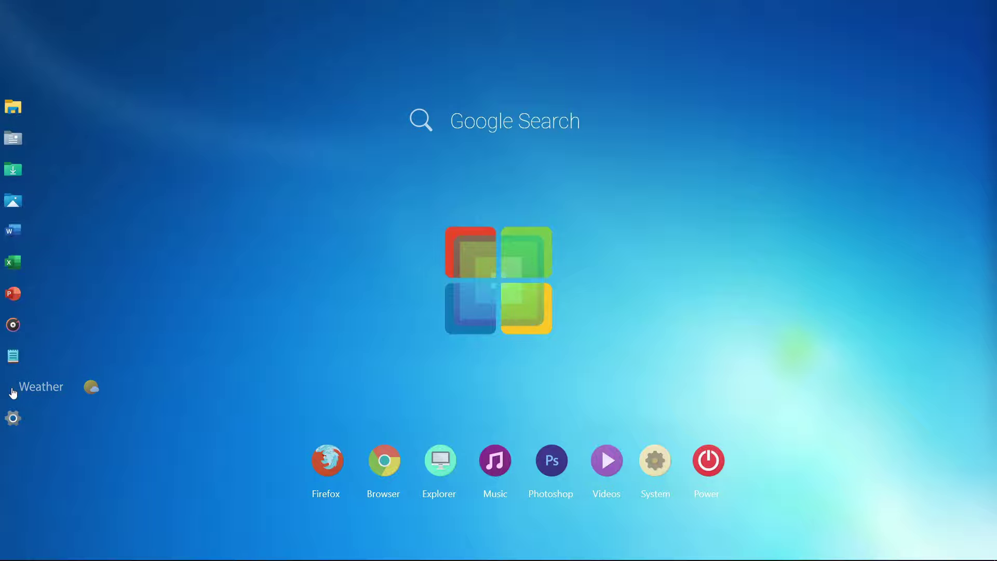
click(25, 393)
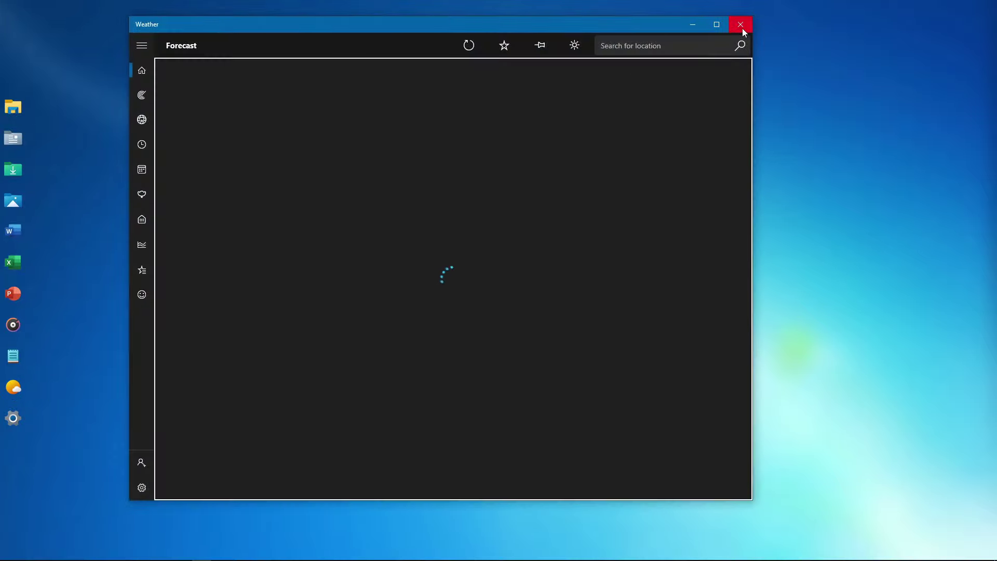